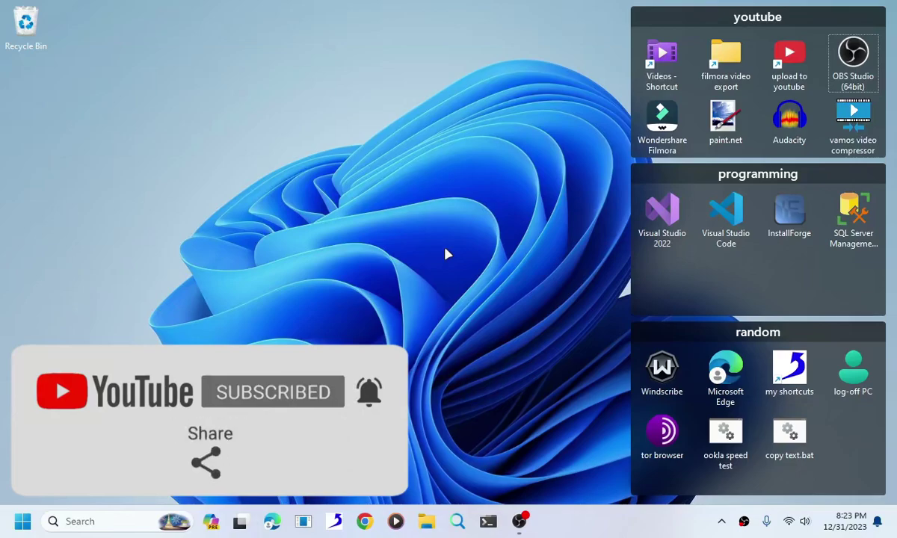
Step: Open Task Manager, bring up the On-Screen Keyboard and enlarge it
key(ctrl+shift+Escape)
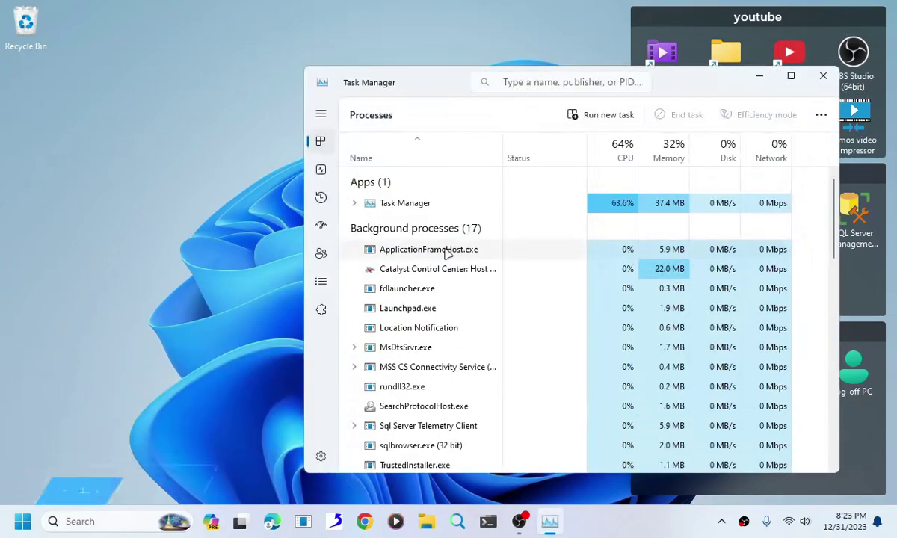
key(super)
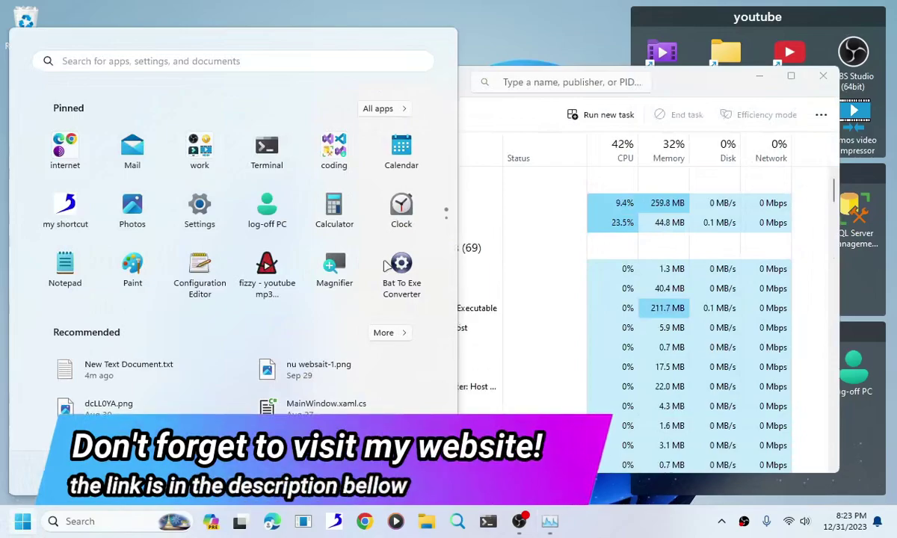
text(key)
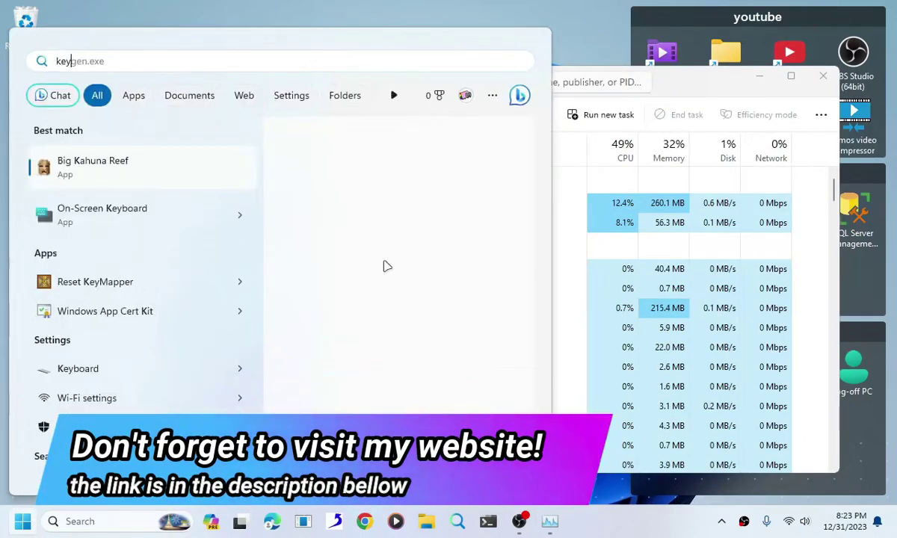
text(b)
key(Escape)
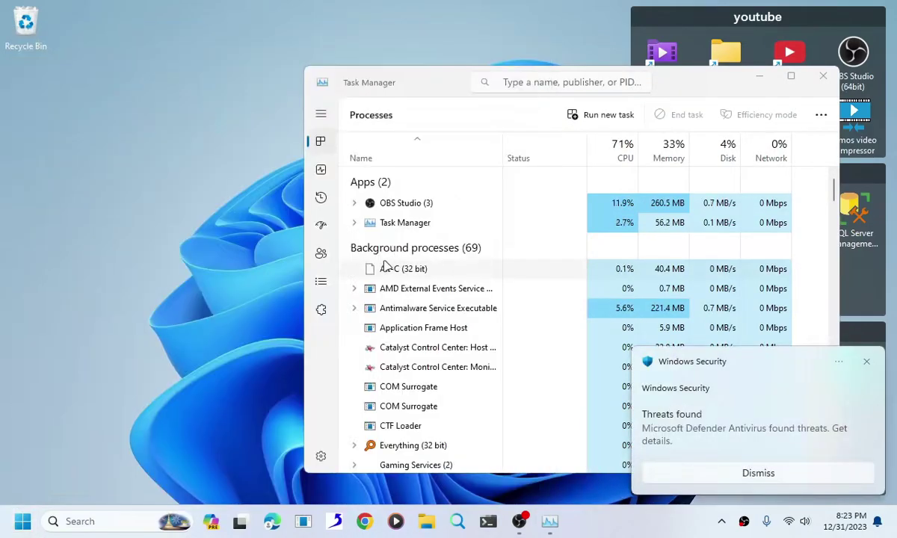
drag(410, 297, 254, 193)
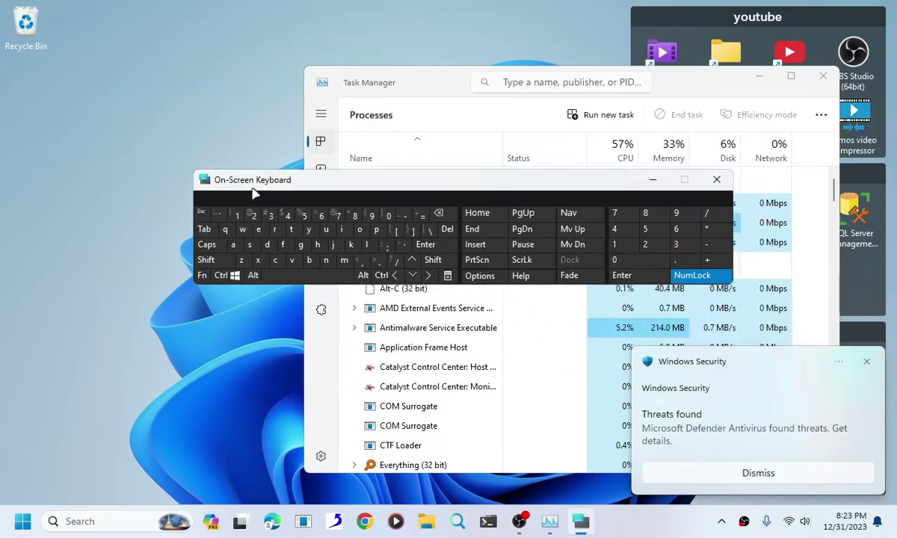
drag(187, 174, 36, 68)
Step: Demonstrate the Task Manager shortcut twice with the On-Screen Keyboard, close the keyboard and reposition the Task Manager window
click(77, 262)
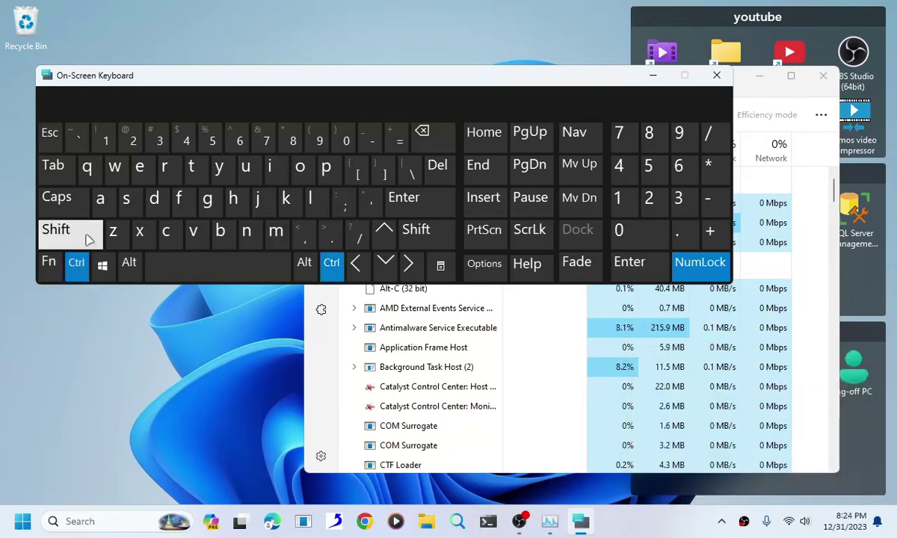
click(88, 237)
click(54, 141)
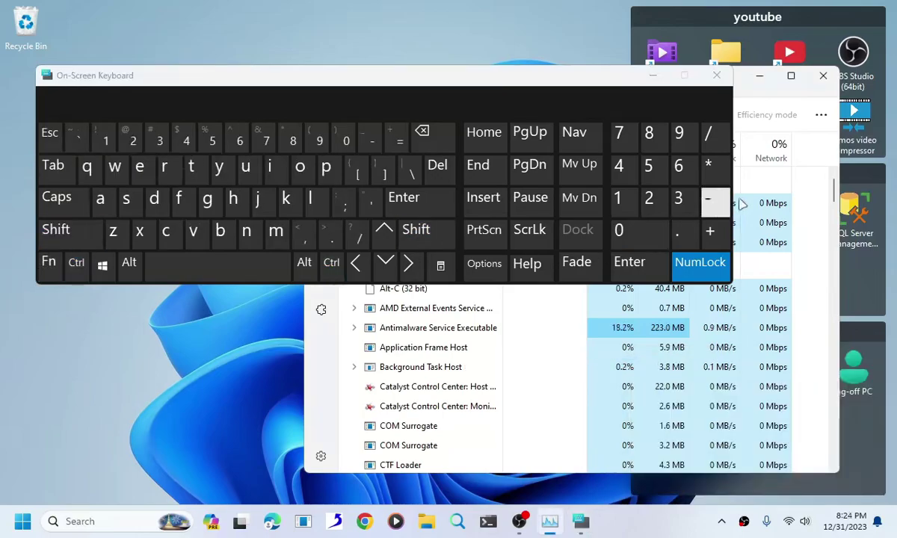
click(76, 262)
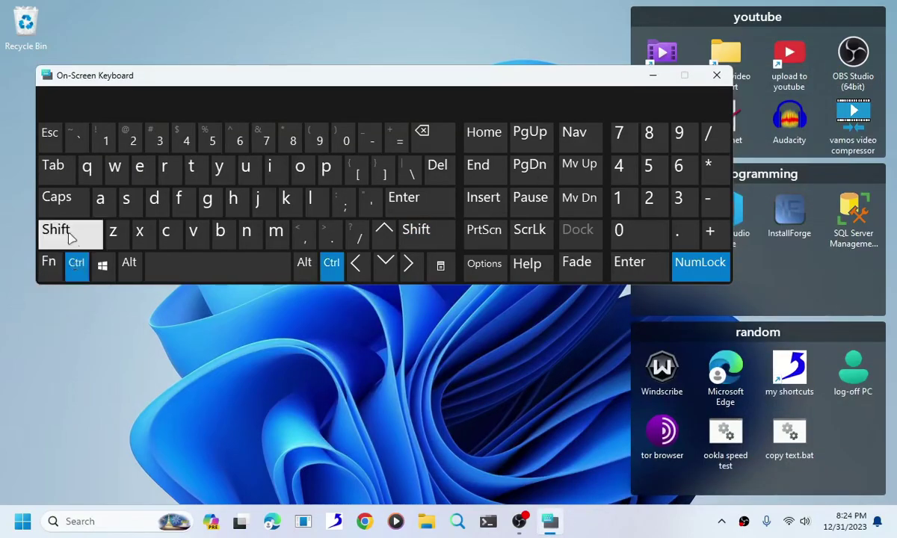
click(56, 231)
click(50, 134)
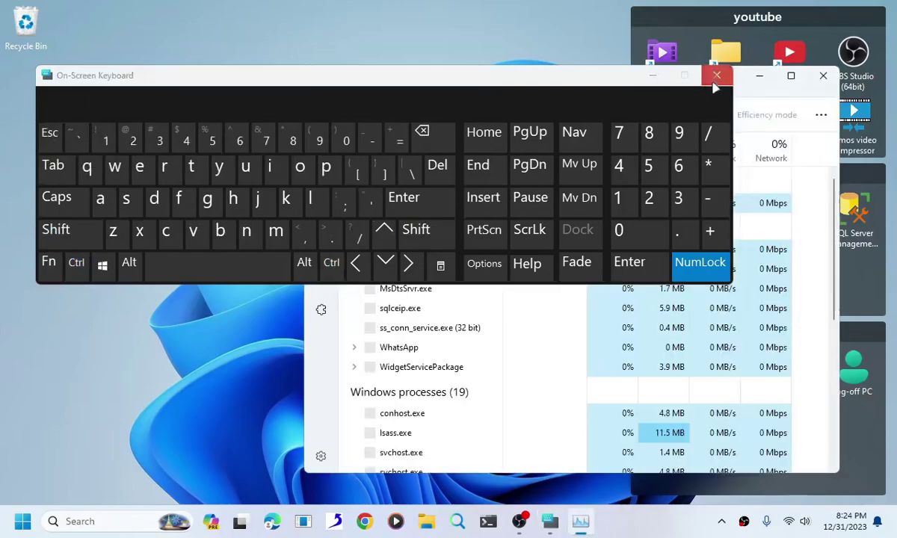
click(717, 77)
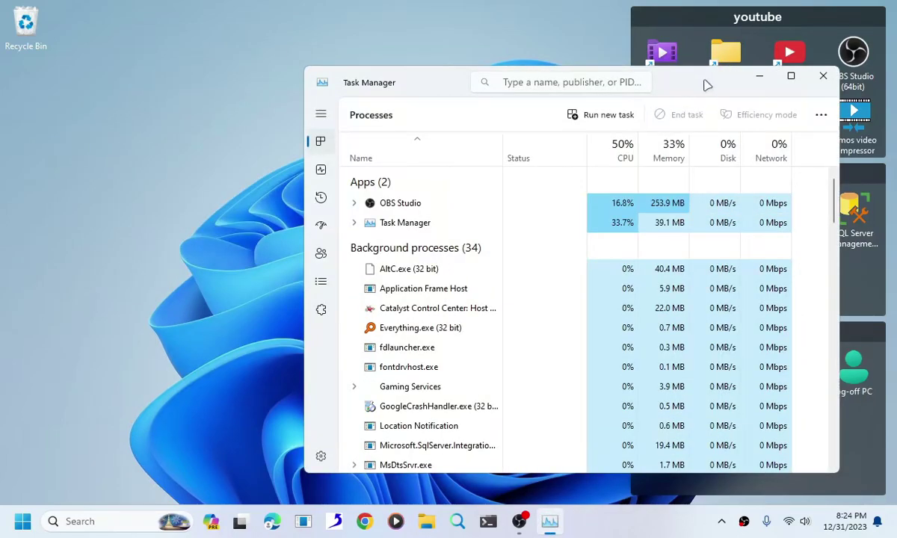
drag(702, 83, 552, 74)
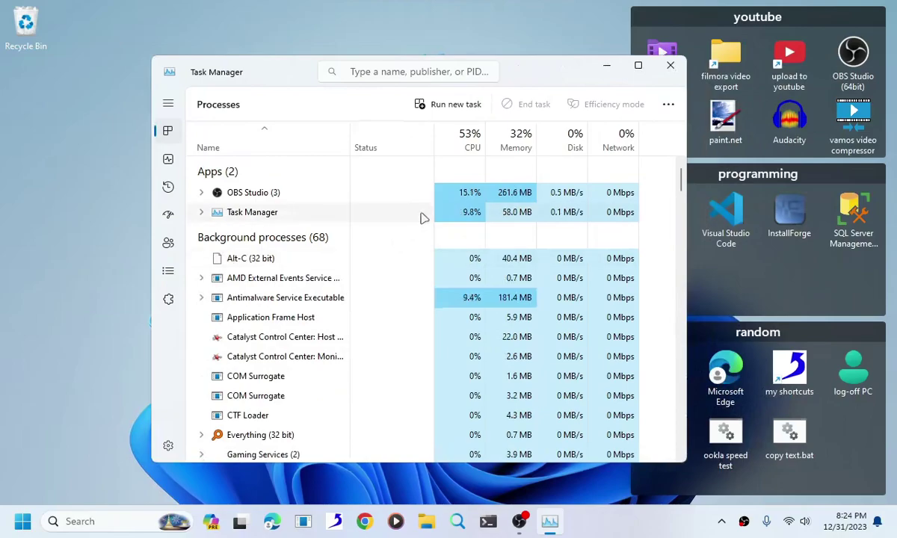
Step: Search Windows for "tas" and launch Task Manager from the results
key(super)
text(tas)
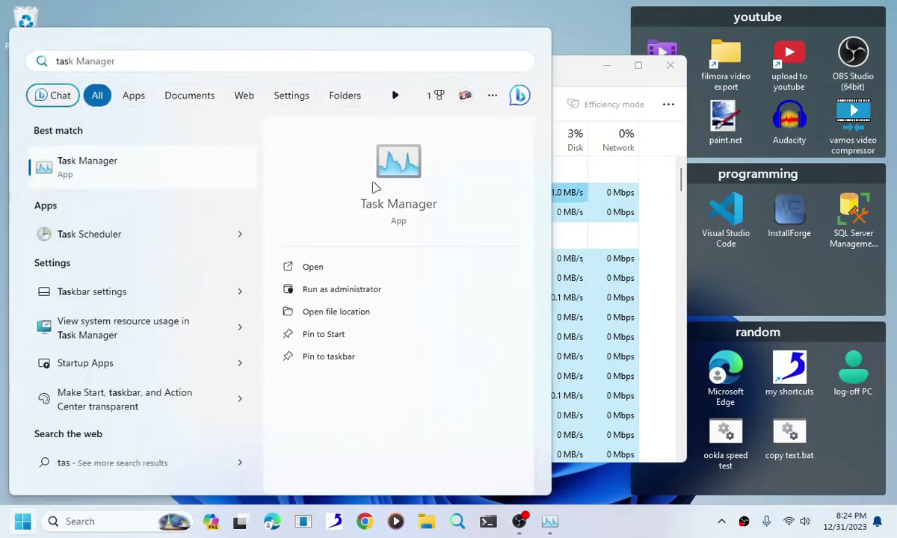
key(Return)
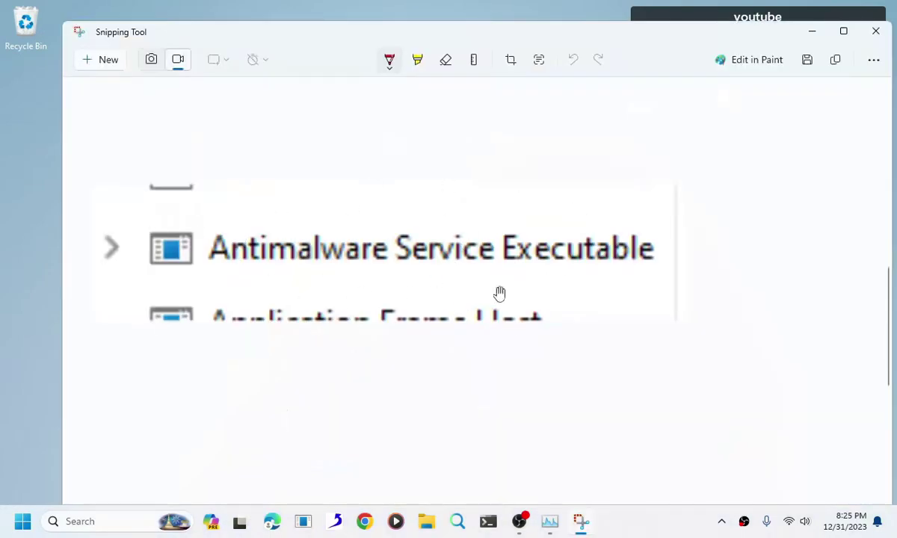
Step: Examine the magnified Antimalware Service Executable entry in the Snipping Tool capture and close the tool
drag(285, 234, 431, 275)
key(ctrl+z)
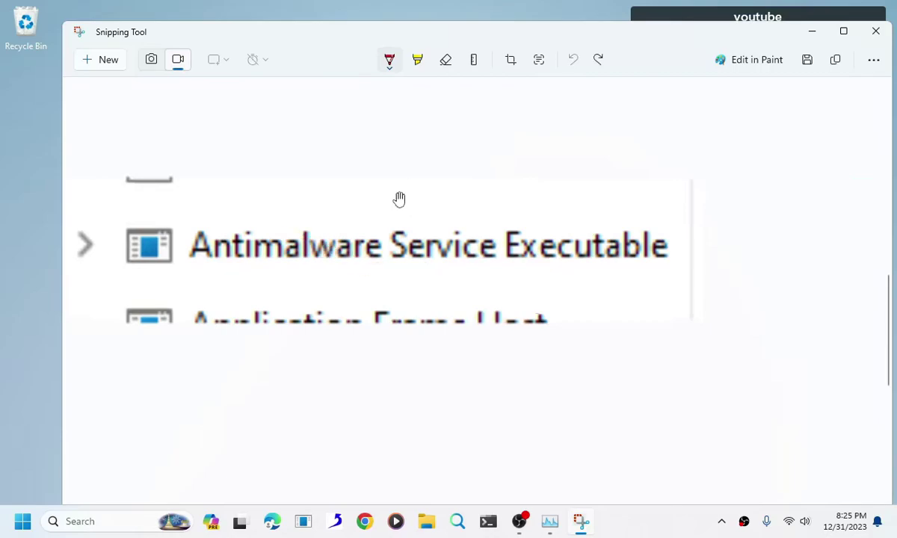
click(875, 32)
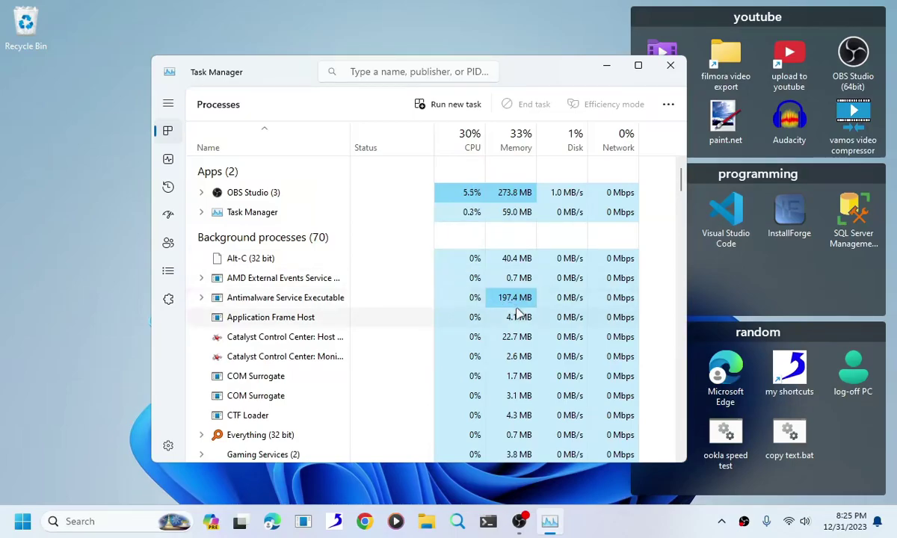
Step: Check the memory use of Antimalware Service Executable in Task Manager, reopening it for another look before closing it
click(499, 296)
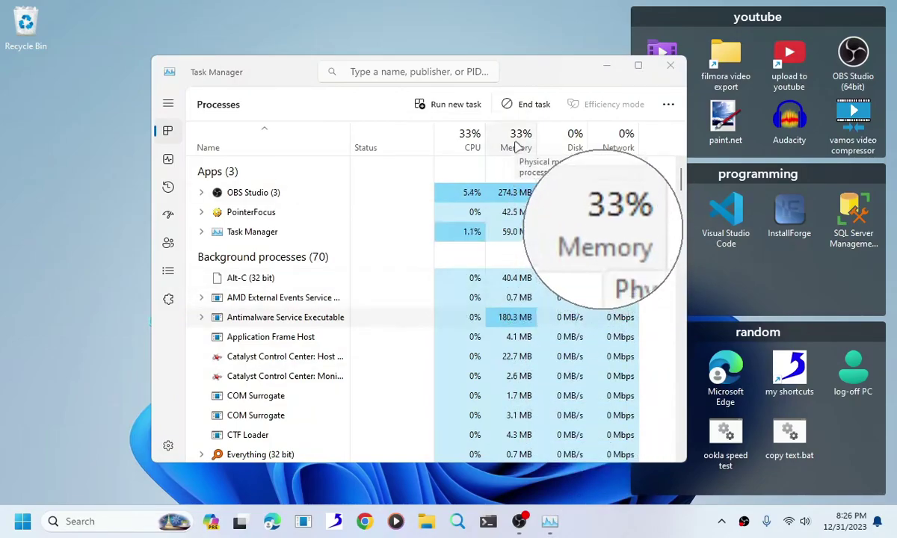
click(669, 67)
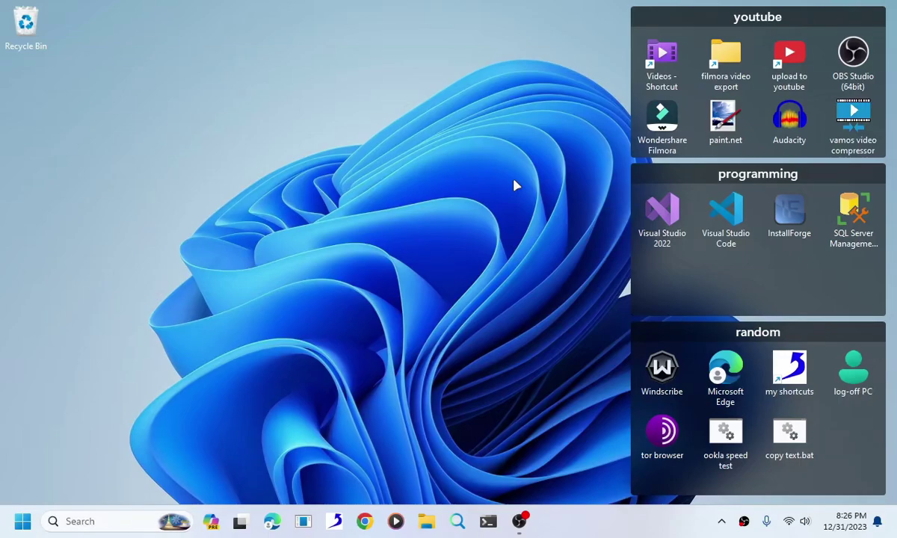
key(ctrl+shift+Escape)
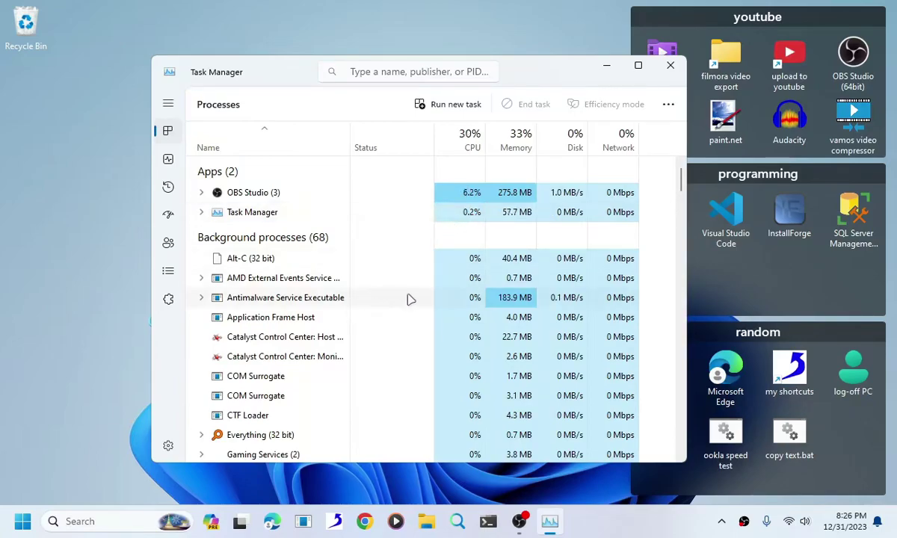
click(670, 69)
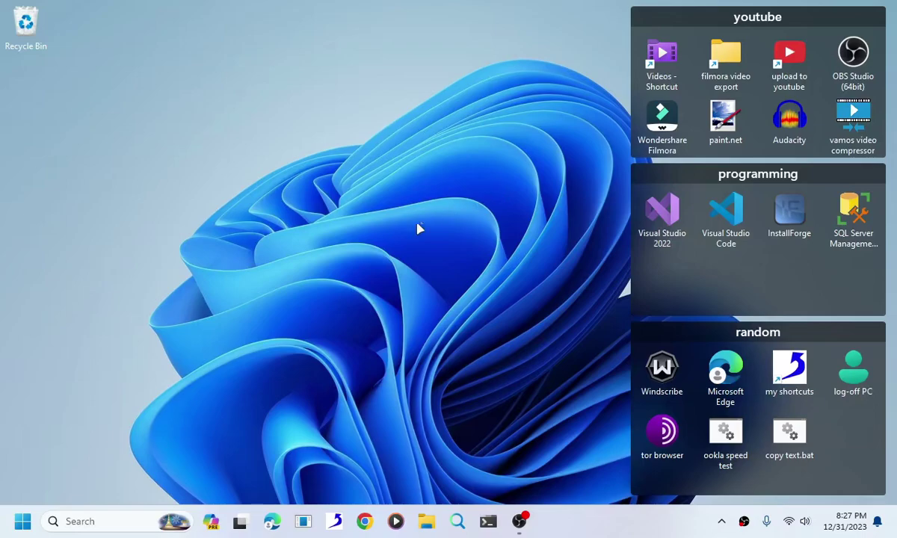
Step: Open File Explorer and go to the dControl folder on New Volume (D:)
key(super+e)
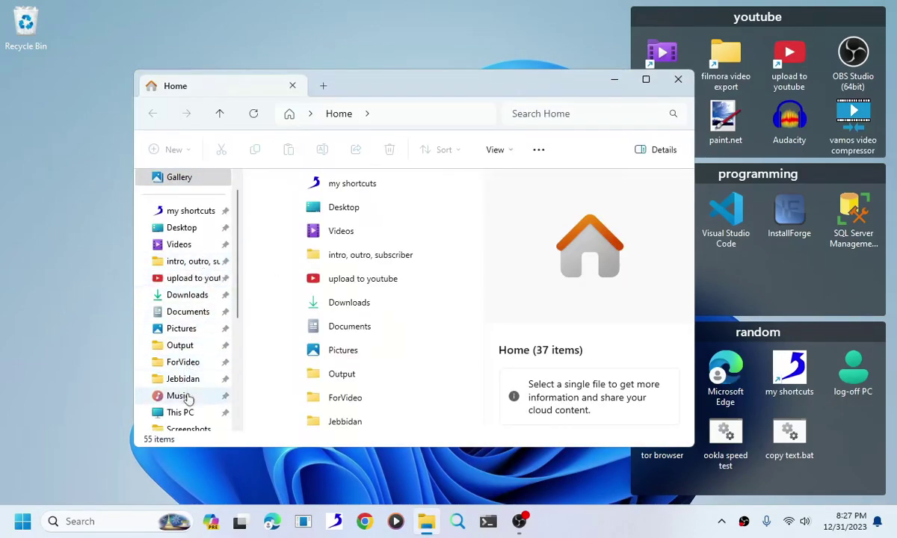
scroll(187, 400, down, 1)
click(173, 396)
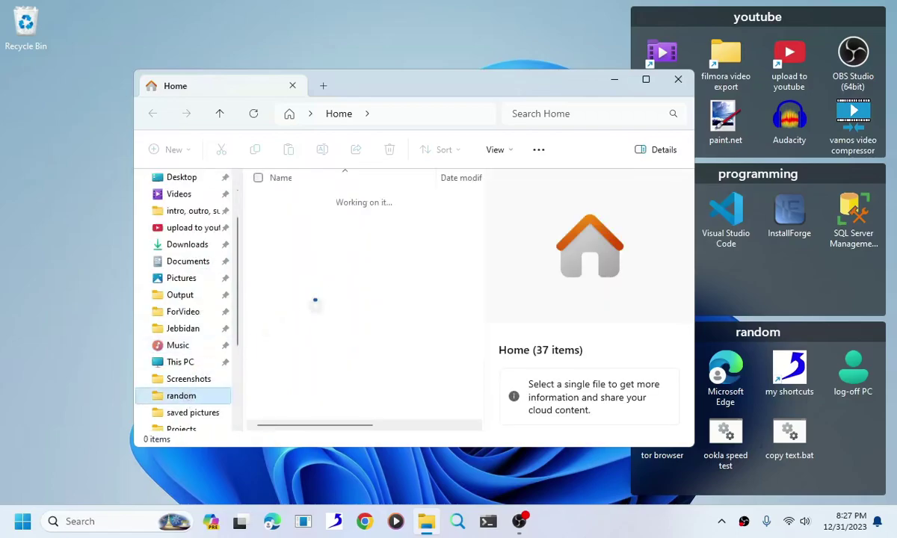
scroll(396, 296, down, 1)
scroll(387, 269, up, 1)
double_click(382, 228)
double_click(351, 200)
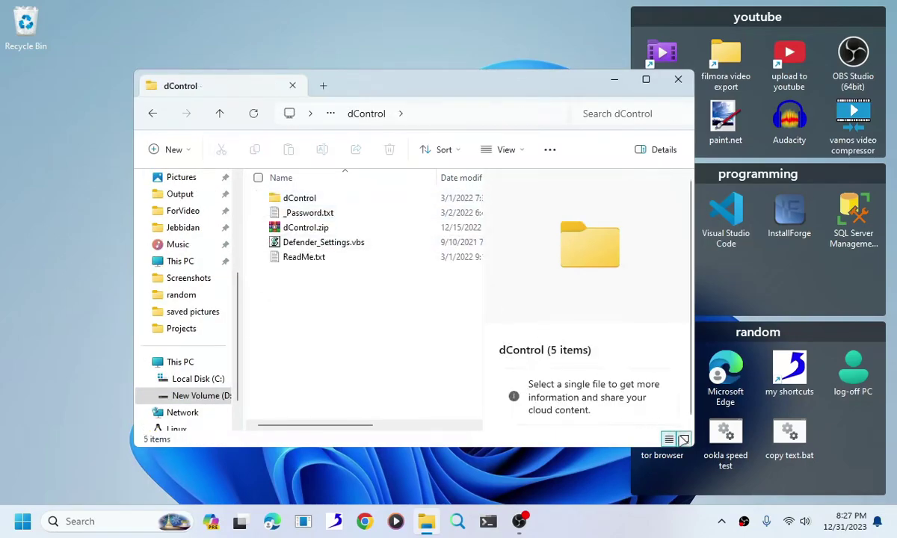
Step: Open the inner dControl folder, show its contents as large thumbnails and select dControl.exe
click(683, 438)
double_click(303, 216)
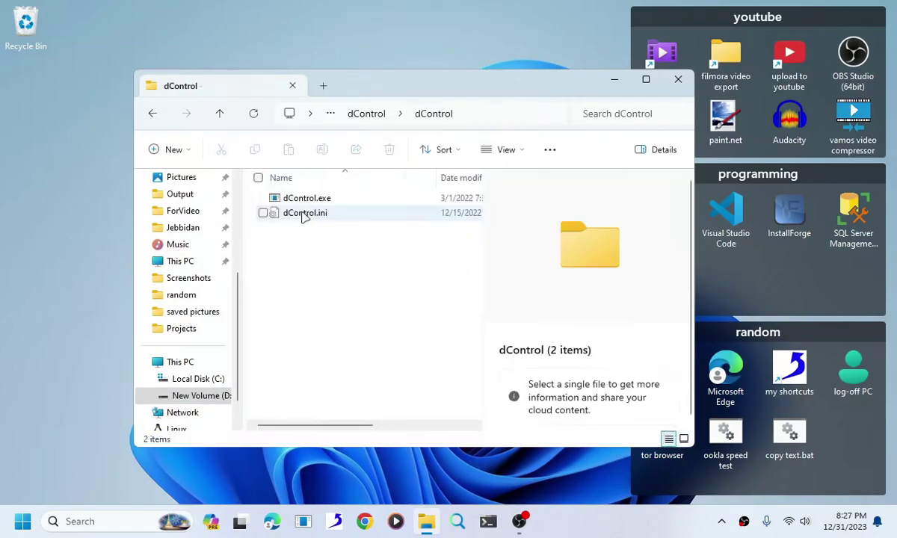
click(683, 439)
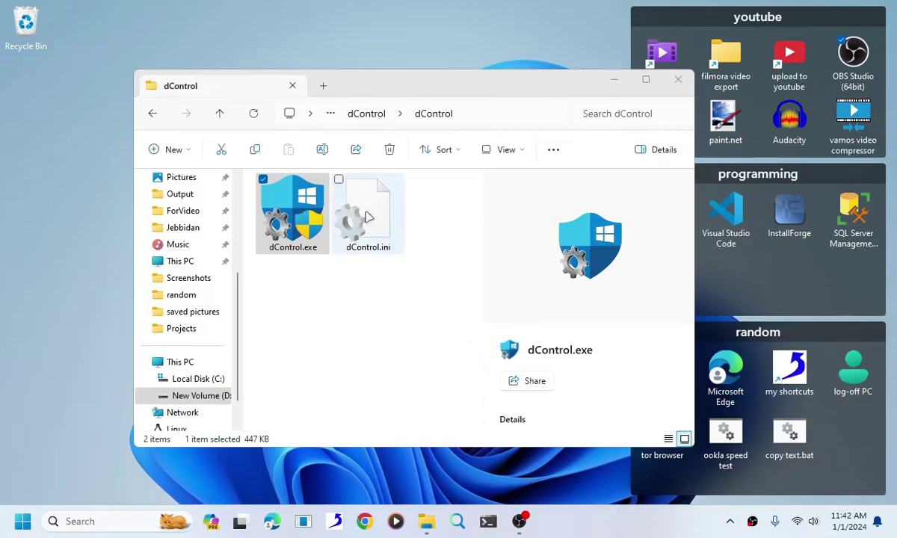
click(338, 235)
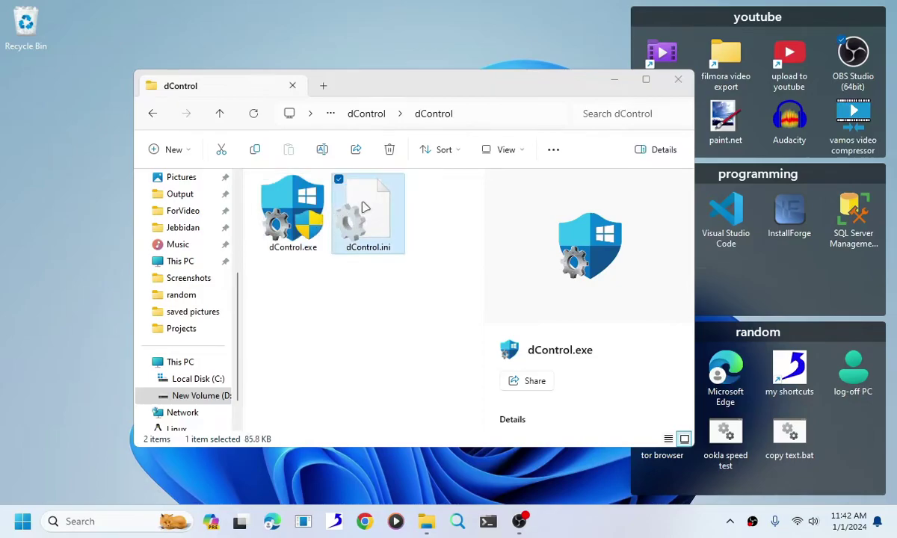
click(313, 232)
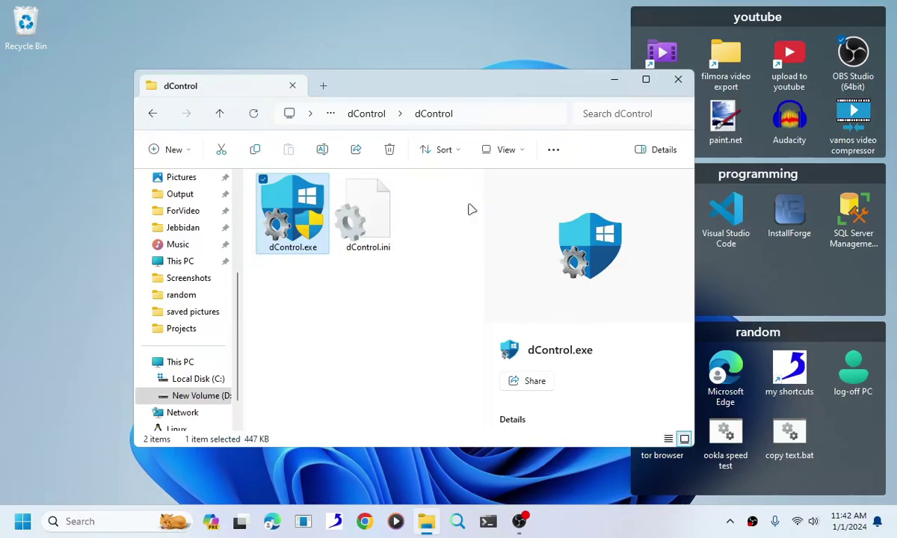
Step: Open Virus & threat protection from the recent Windows searches
key(super)
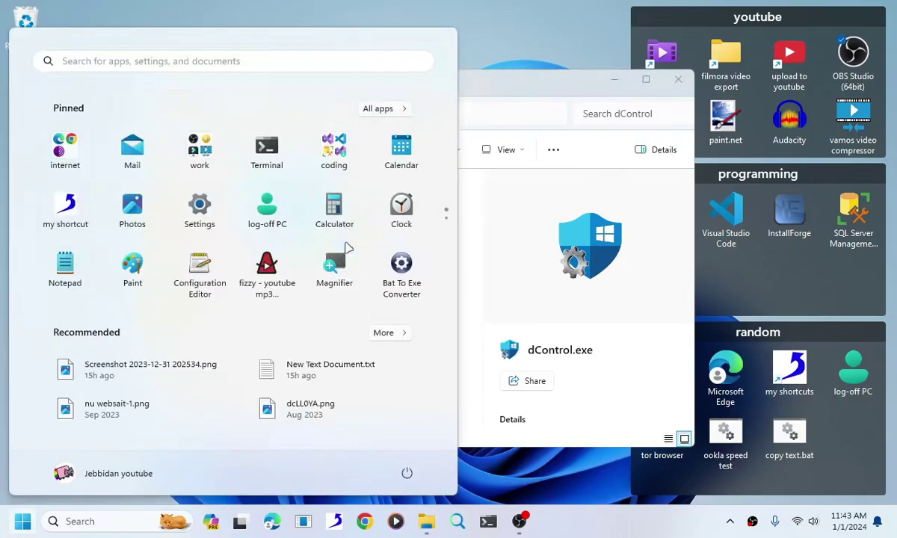
click(222, 63)
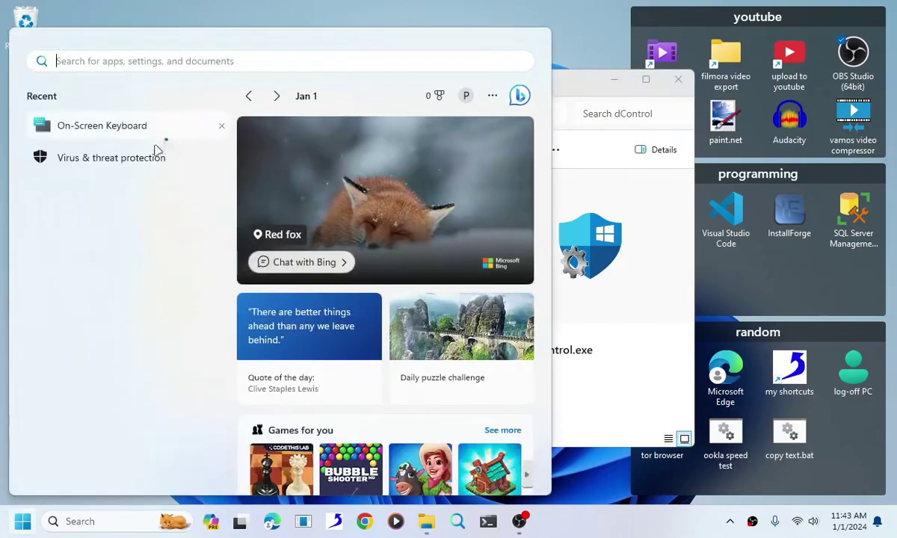
click(147, 158)
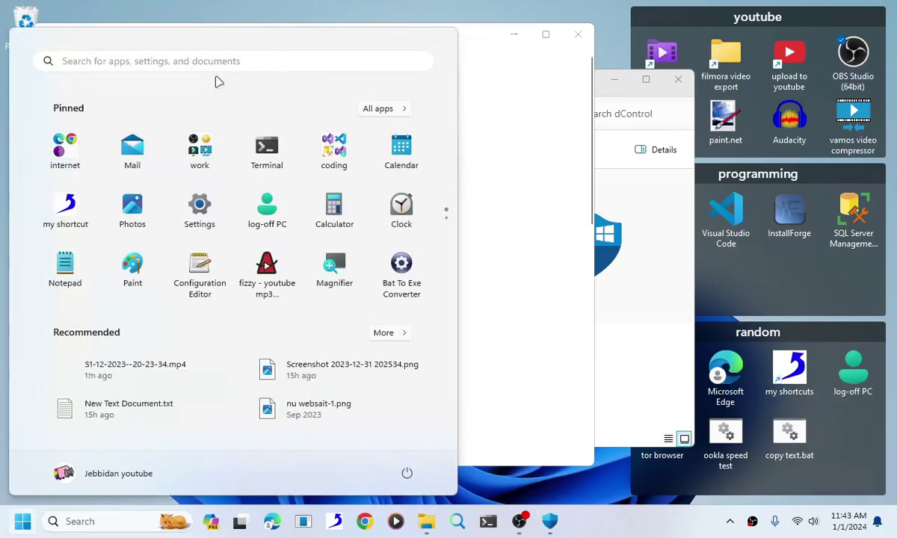
Step: Magnify the Virus & threat protection entry among the recent Windows searches, and turn the magnifier off
key(super)
click(208, 73)
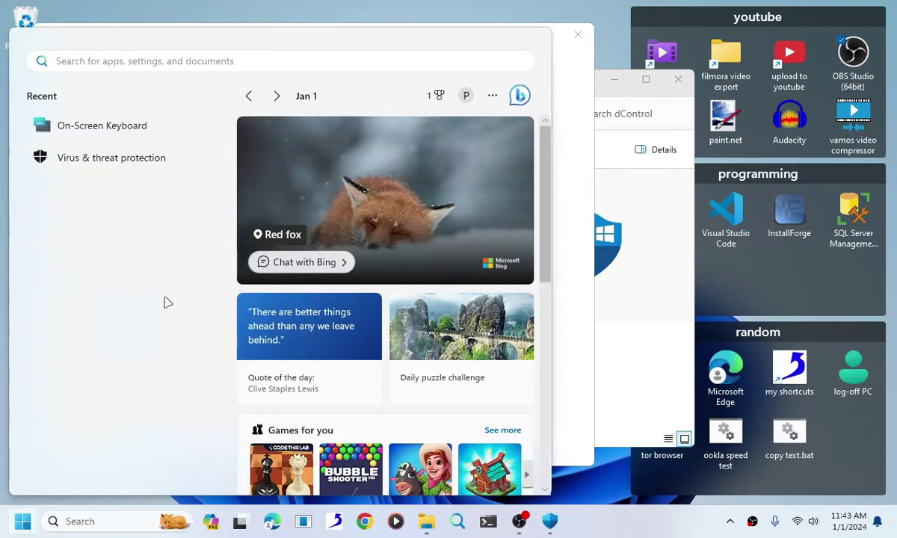
key(super+plus)
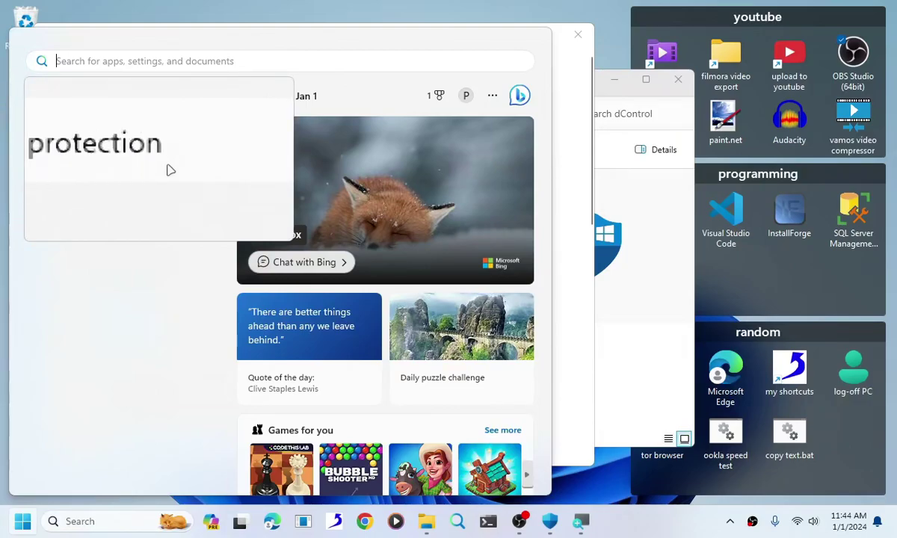
key(super+Escape)
Step: Open the Virus & threat protection settings in Windows Security and review the protection options, including Tamper Protection
click(549, 521)
scroll(242, 294, down, 3)
click(132, 254)
scroll(210, 202, down, 6)
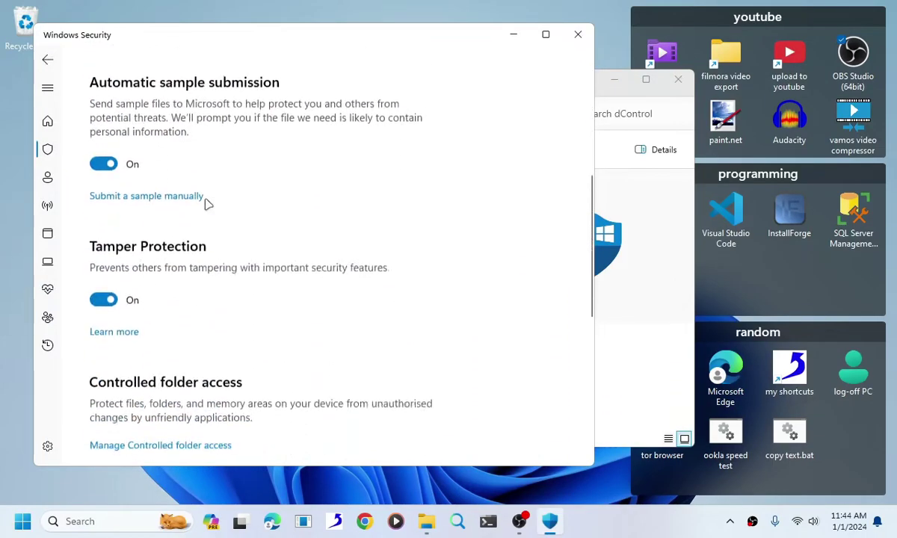
scroll(200, 213, up, 6)
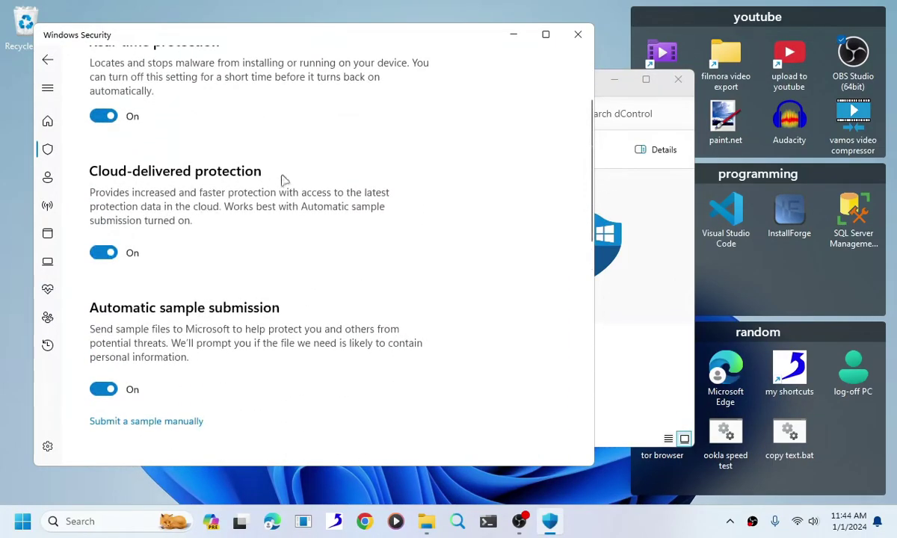
scroll(382, 170, up, 1)
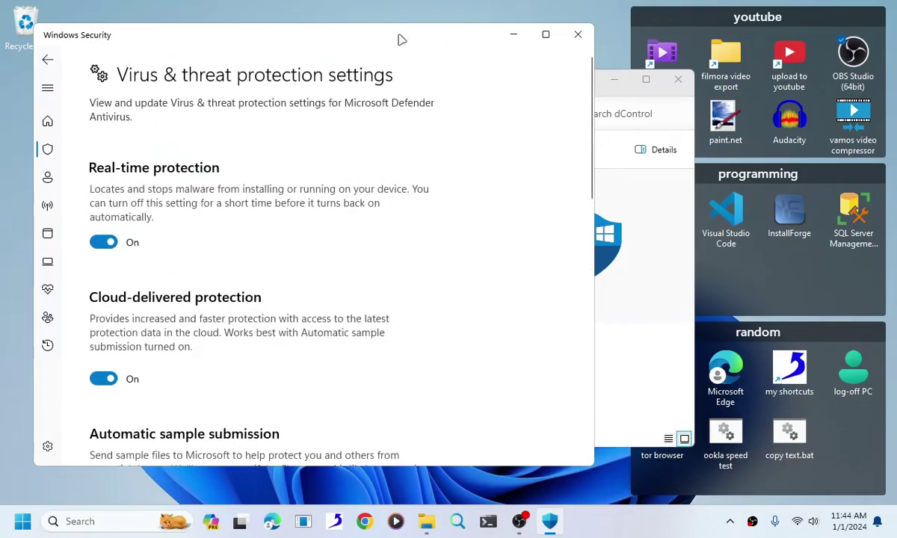
drag(402, 39, 432, 38)
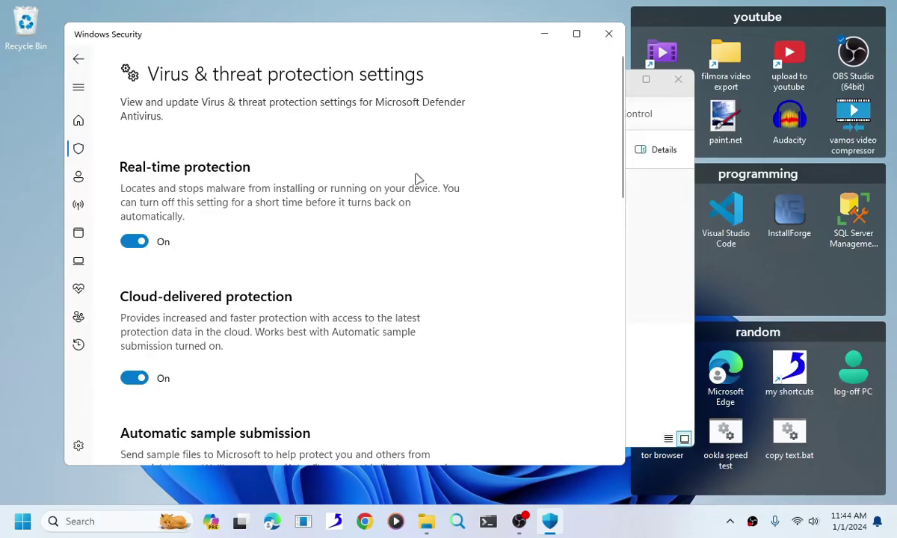
Step: Review the protection settings, check the memory use of Antimalware Service Executable in Task Manager, and close Task Manager and Windows Security
scroll(418, 179, down, 3)
scroll(278, 177, up, 2)
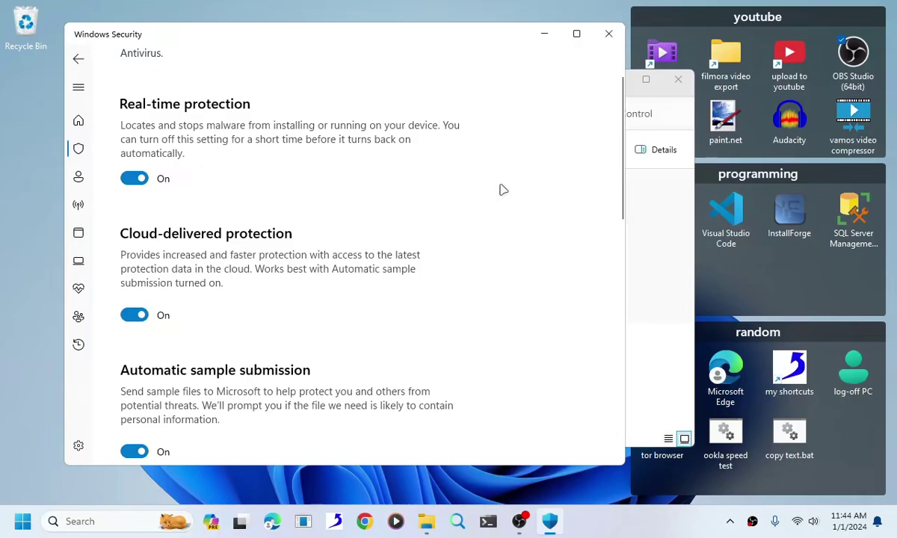
key(ctrl+shift+Escape)
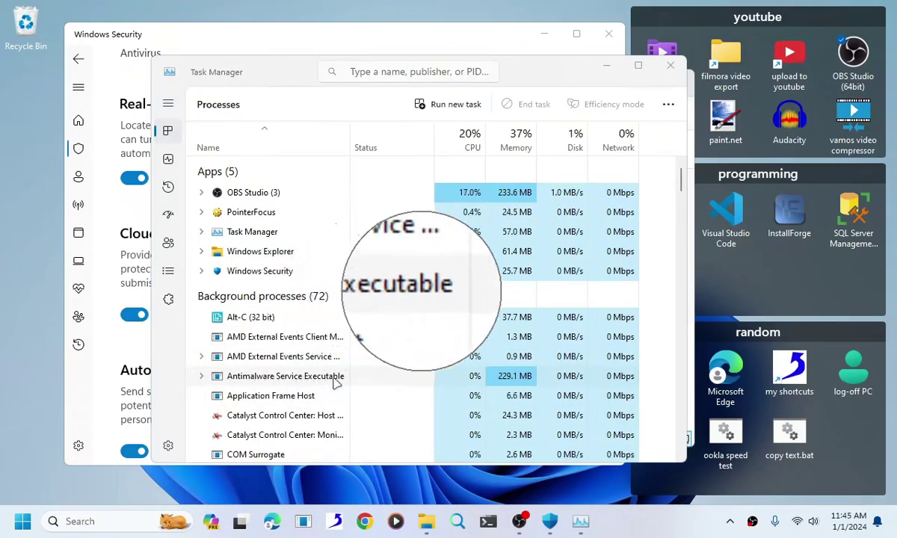
click(670, 66)
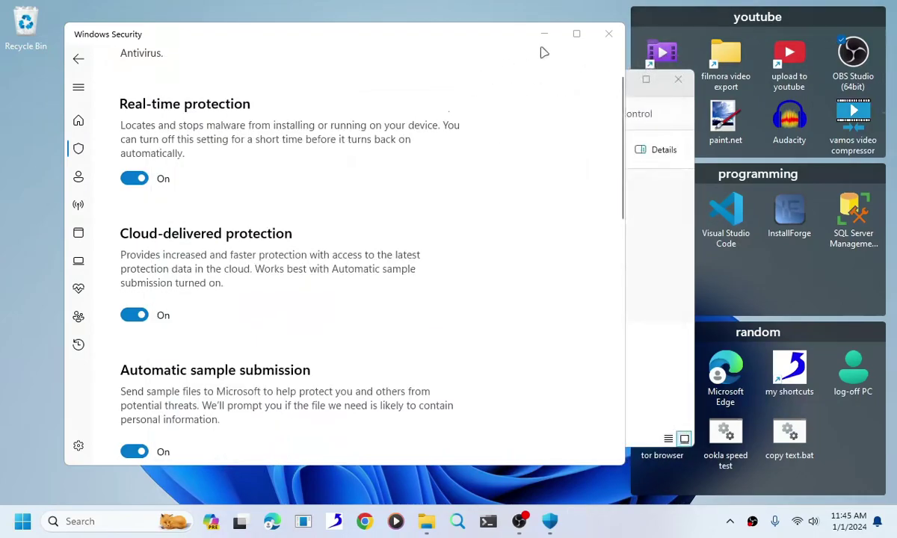
click(607, 34)
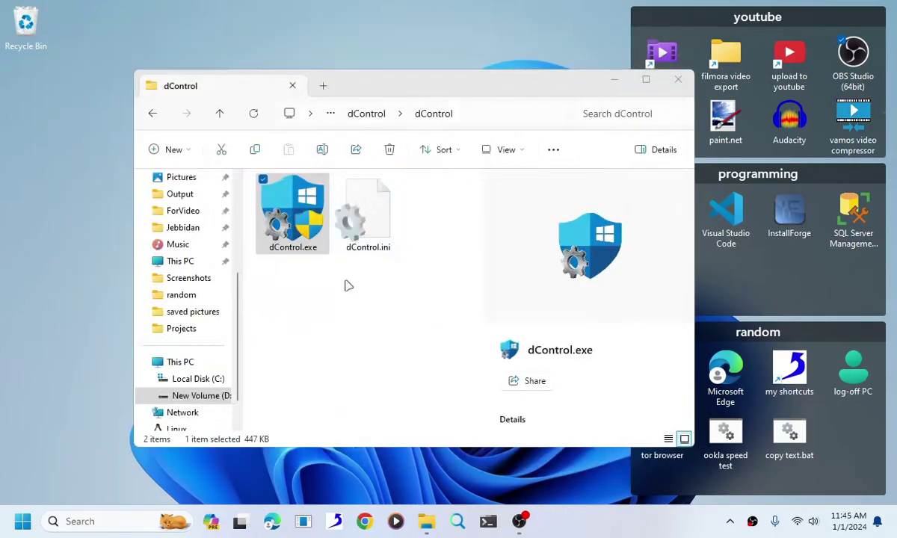
Step: Run dControl.exe from the dControl folder and agree to turn off Tamper Protection when Defender Control asks
click(344, 273)
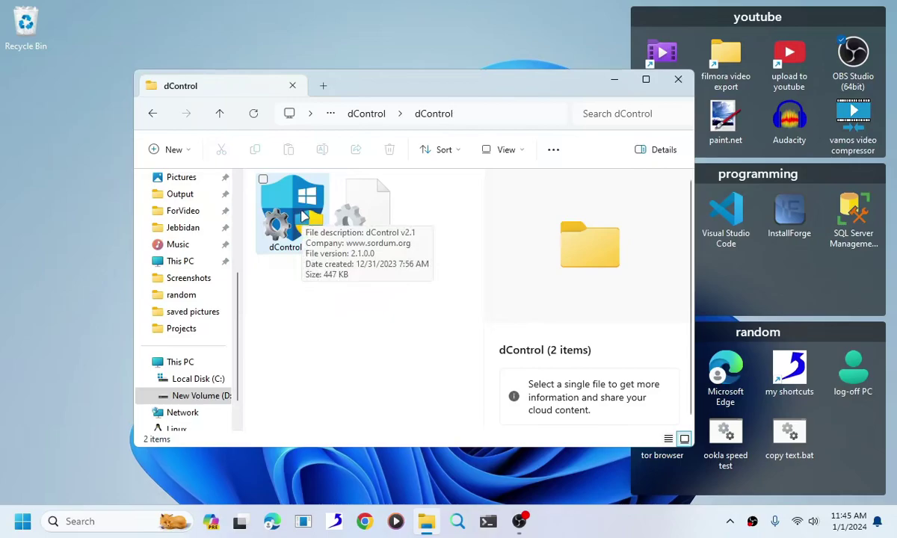
click(303, 216)
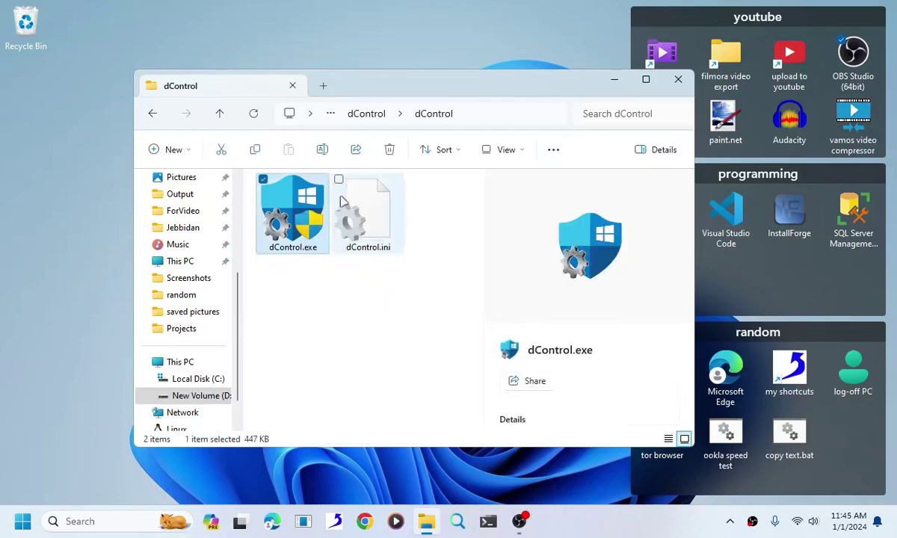
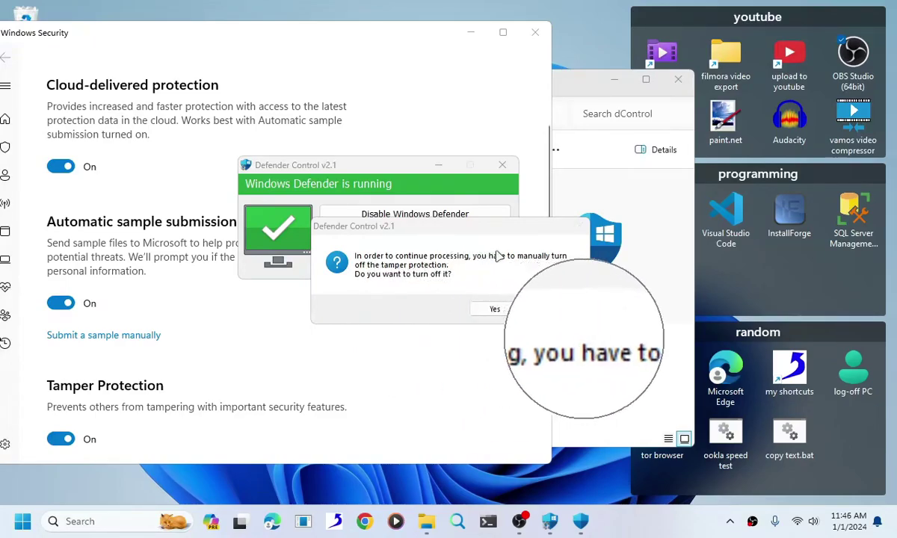
click(495, 309)
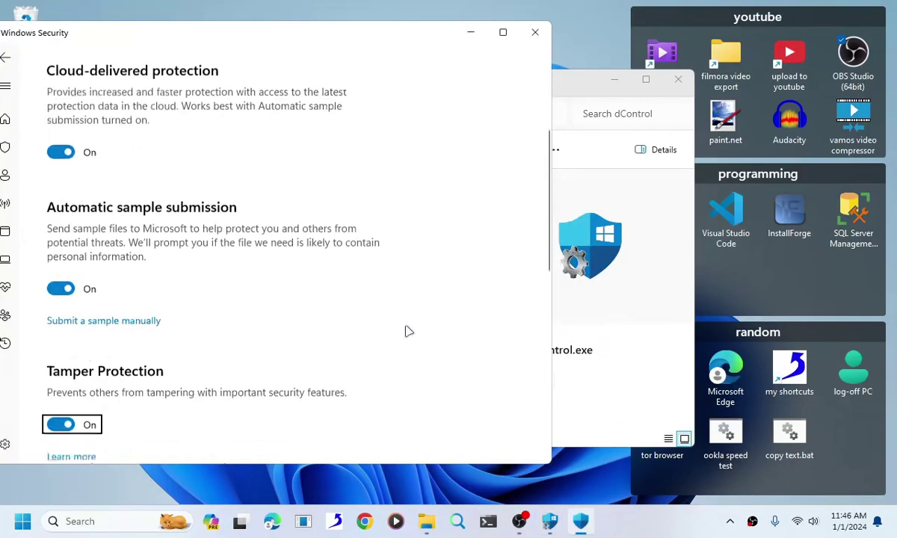
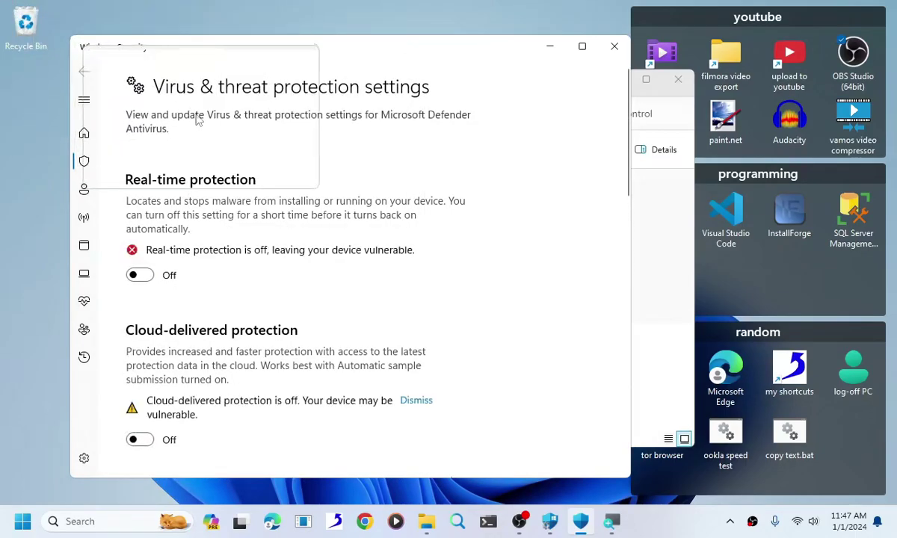
Step: Reload the Virus & threat protection settings from the main Virus & threat protection page and check Real-time and Cloud-delivered protection
click(86, 160)
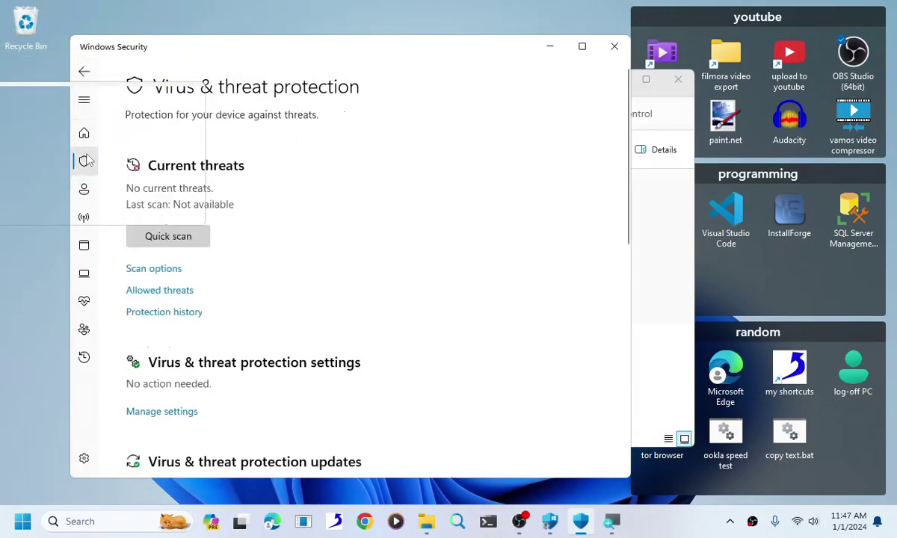
scroll(254, 201, down, 3)
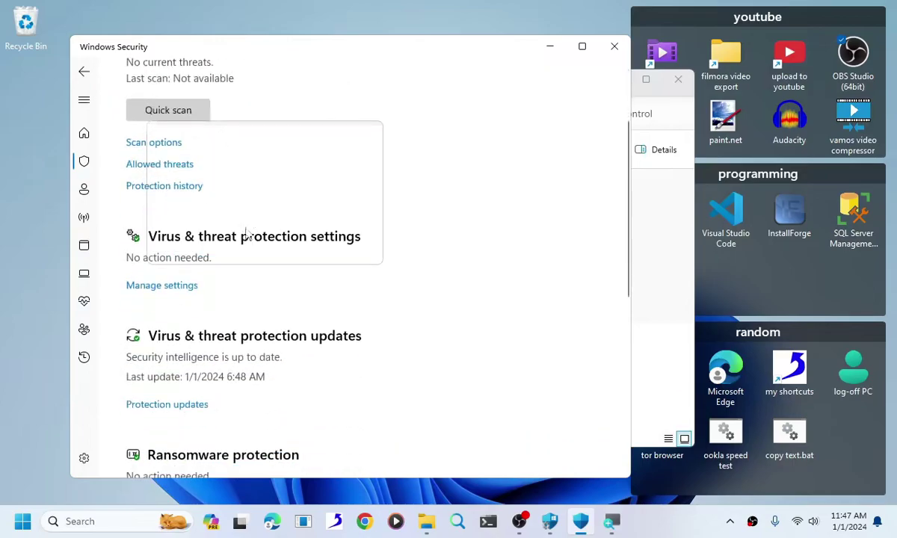
click(169, 287)
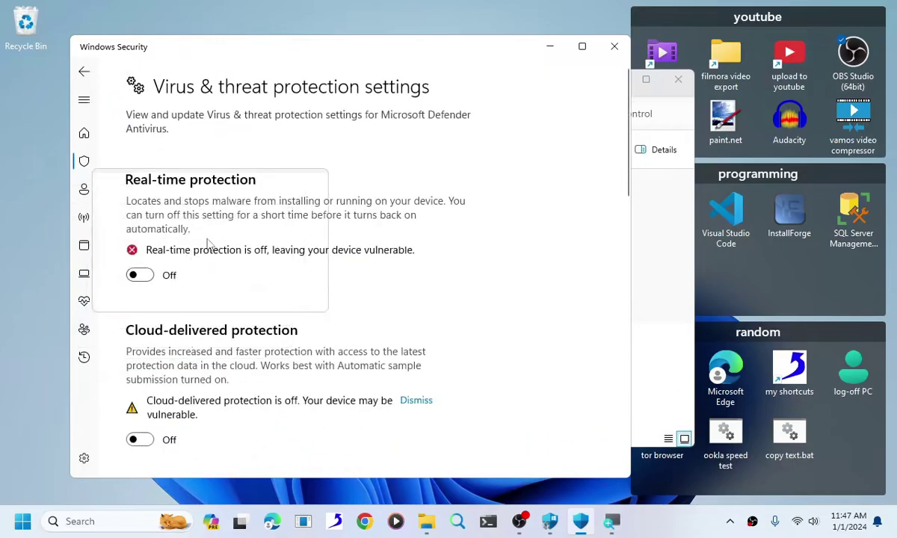
scroll(212, 239, down, 1)
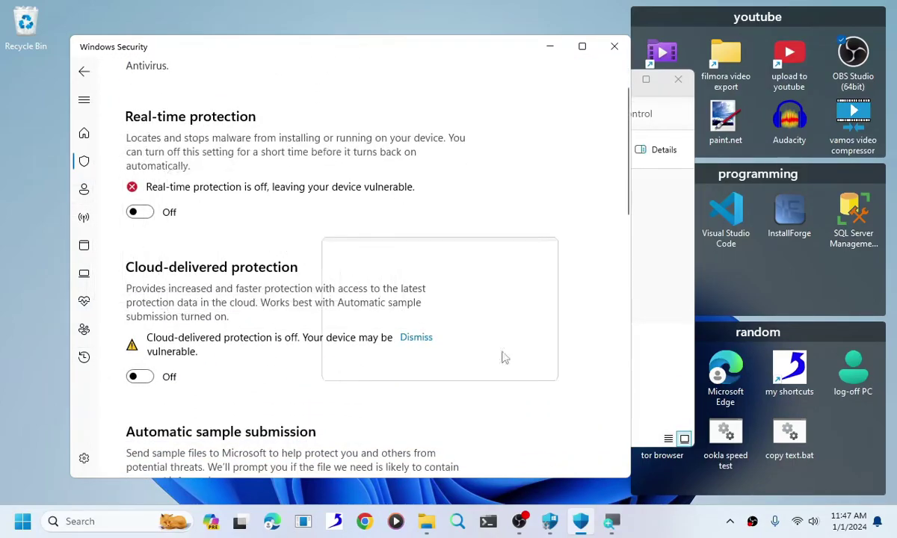
Step: Turn the magnifier off and examine the Automatic sample submission, Tamper Protection and Controlled folder access settings
mouse_move(607, 526)
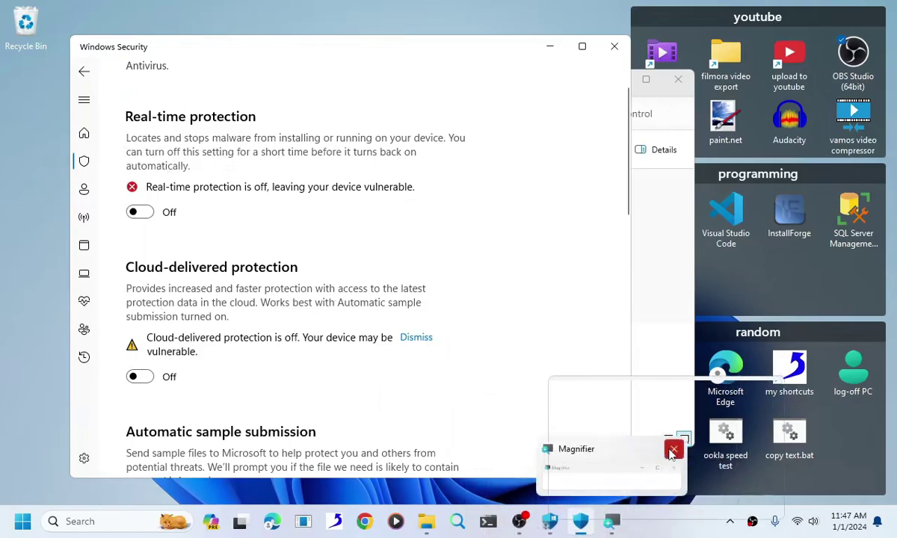
click(673, 444)
scroll(422, 159, down, 1)
scroll(412, 166, down, 4)
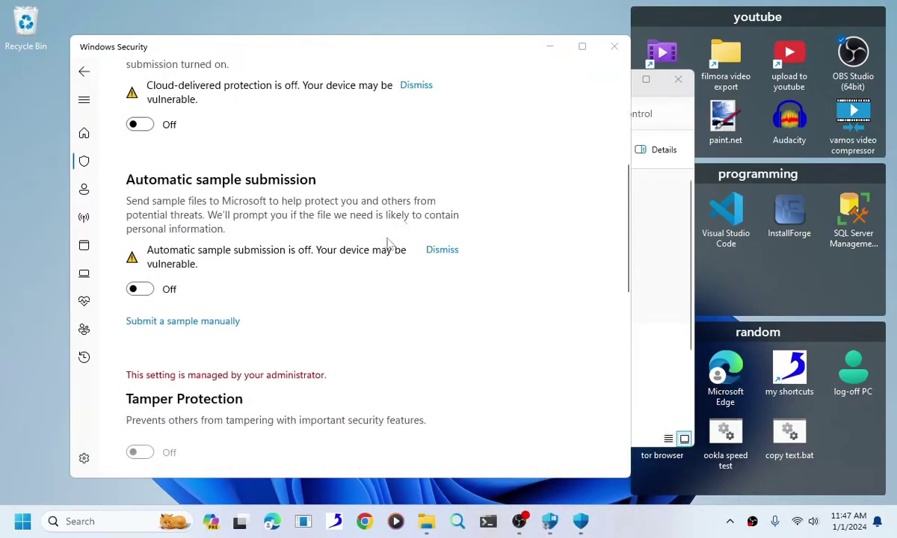
scroll(388, 244, down, 3)
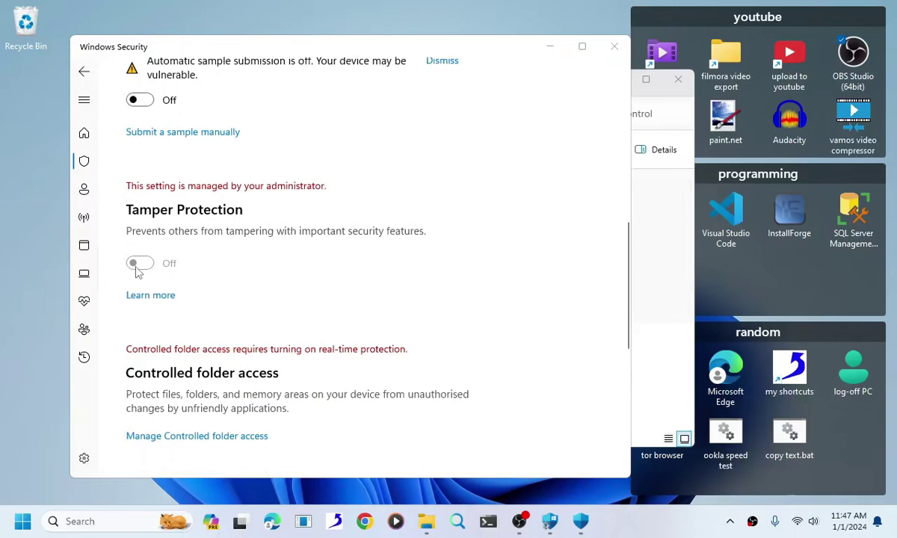
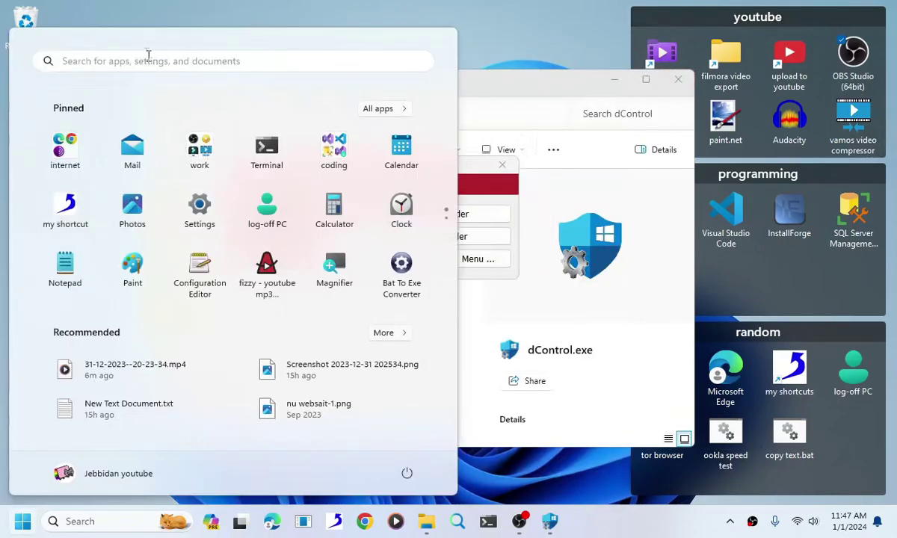
Step: Open Virus & threat protection from the recent Windows searches, examine its status message with the magnifier, and close Windows Security
click(144, 62)
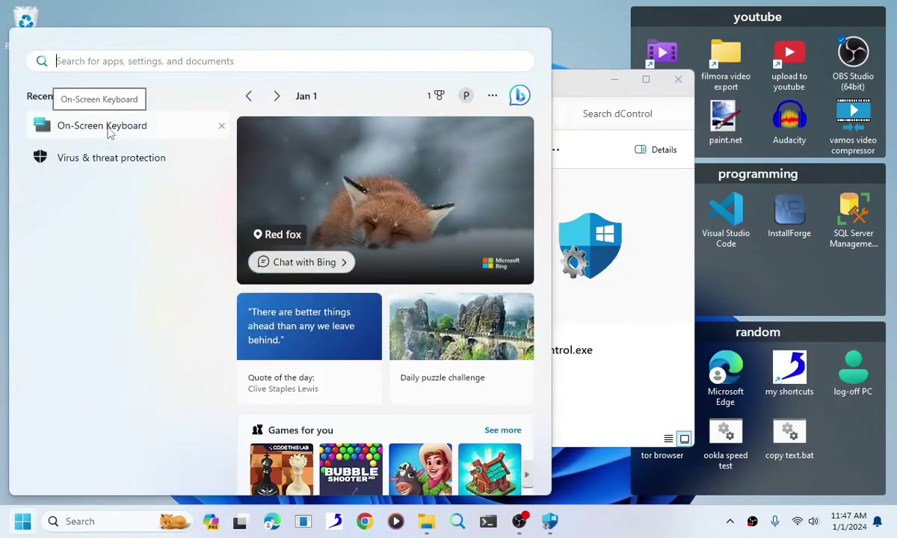
click(103, 157)
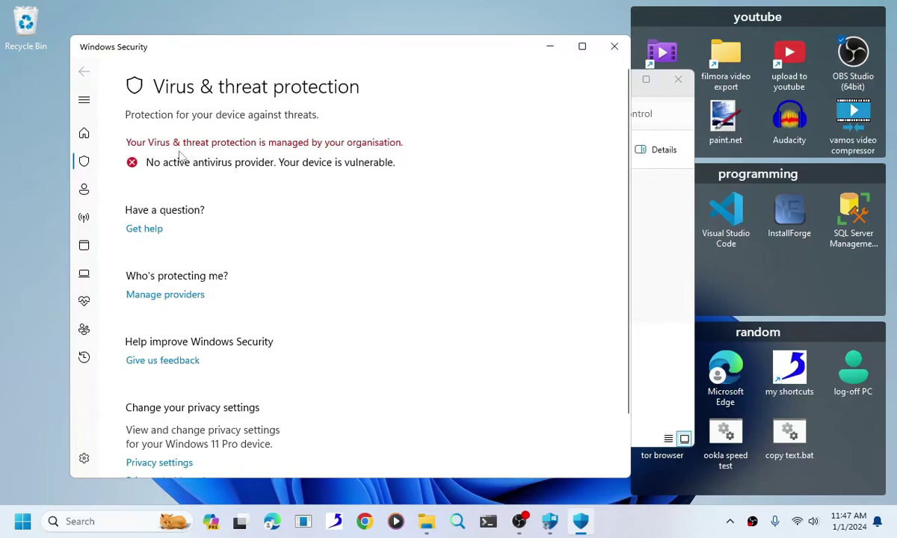
key(super+plus)
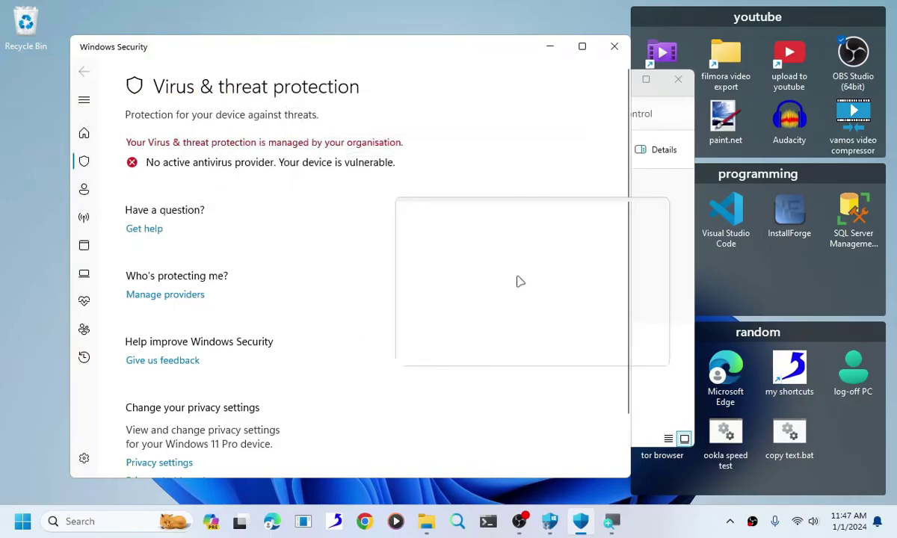
mouse_move(621, 527)
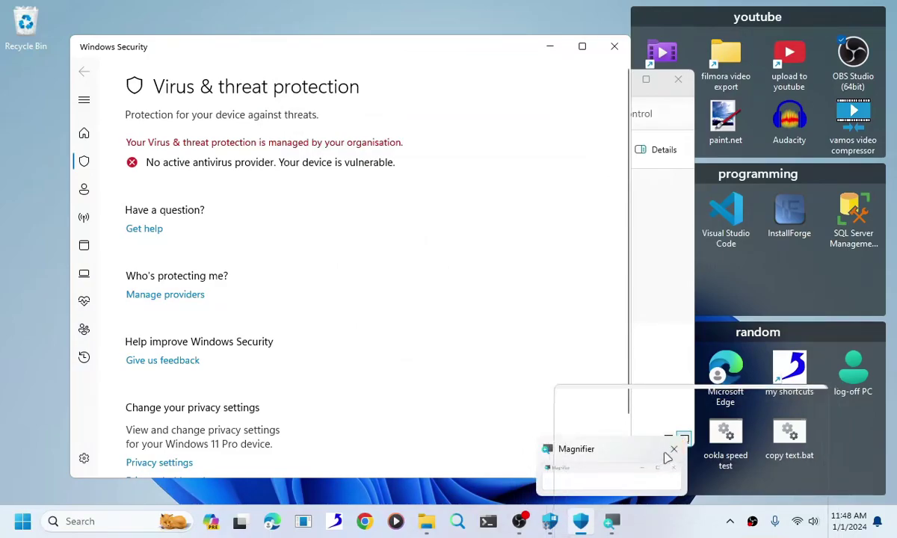
click(664, 403)
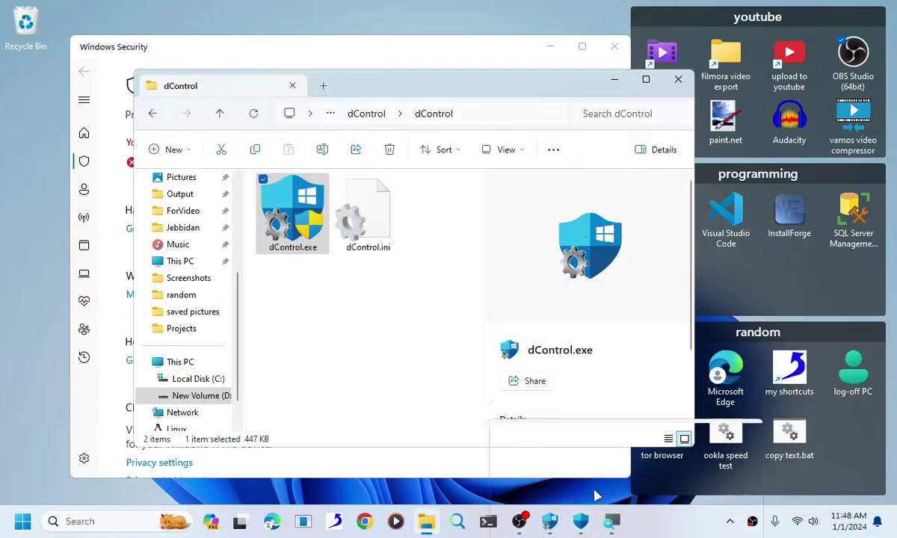
click(613, 46)
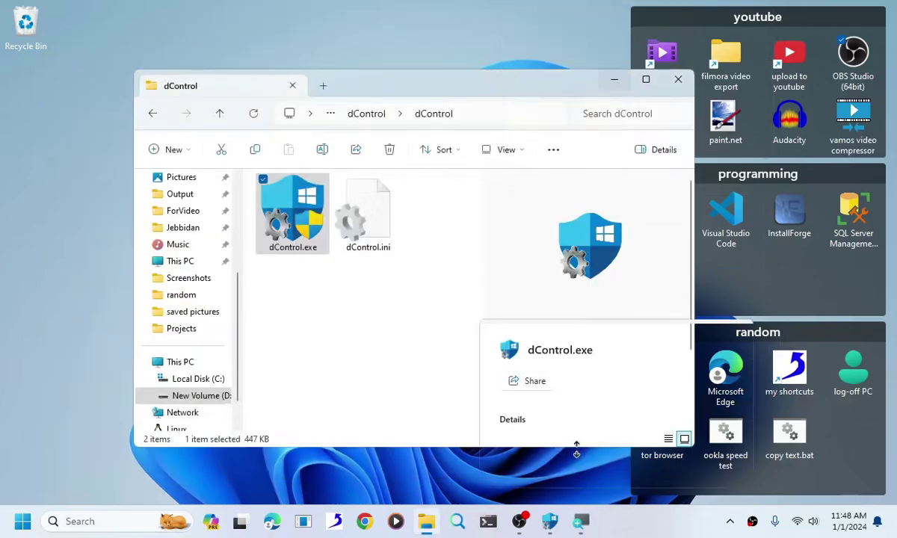
Step: Bring Defender Control to the front, enable Windows Defender with it, and turn the magnifier off
mouse_move(583, 523)
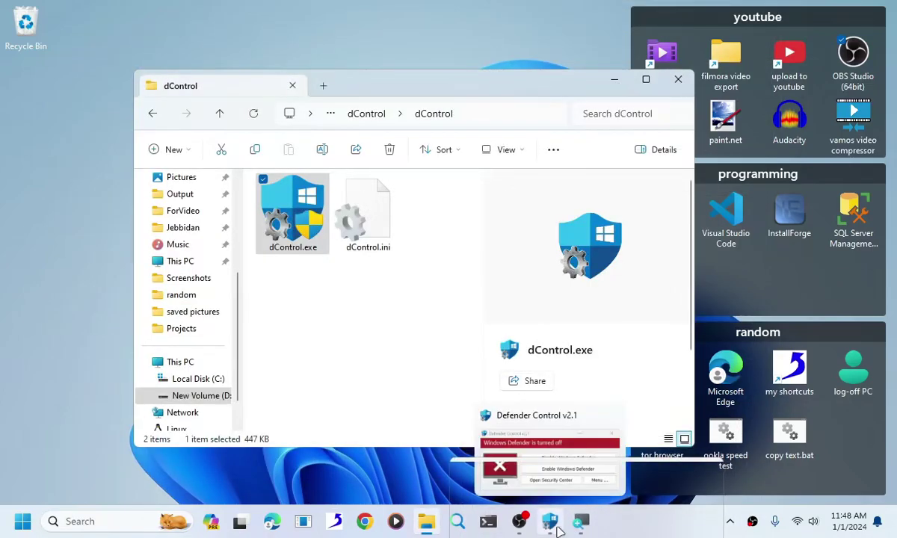
click(550, 522)
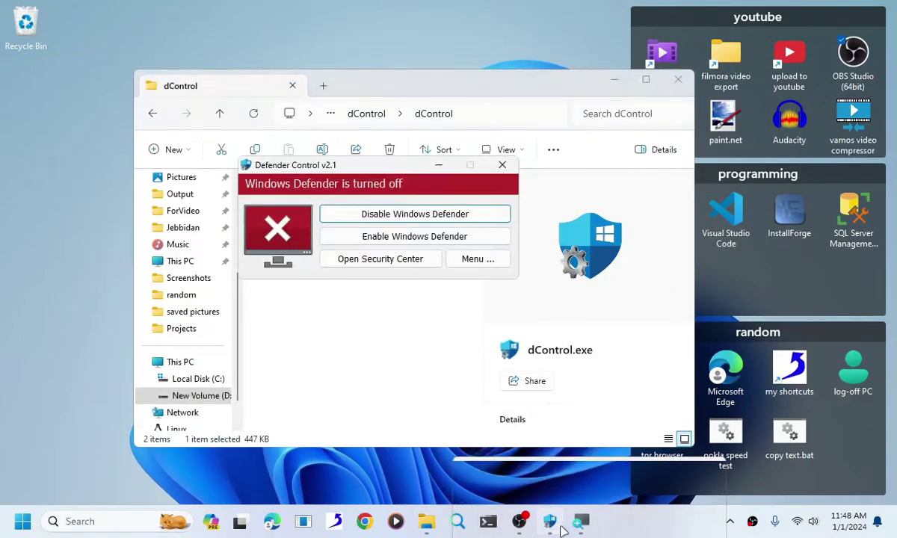
click(392, 237)
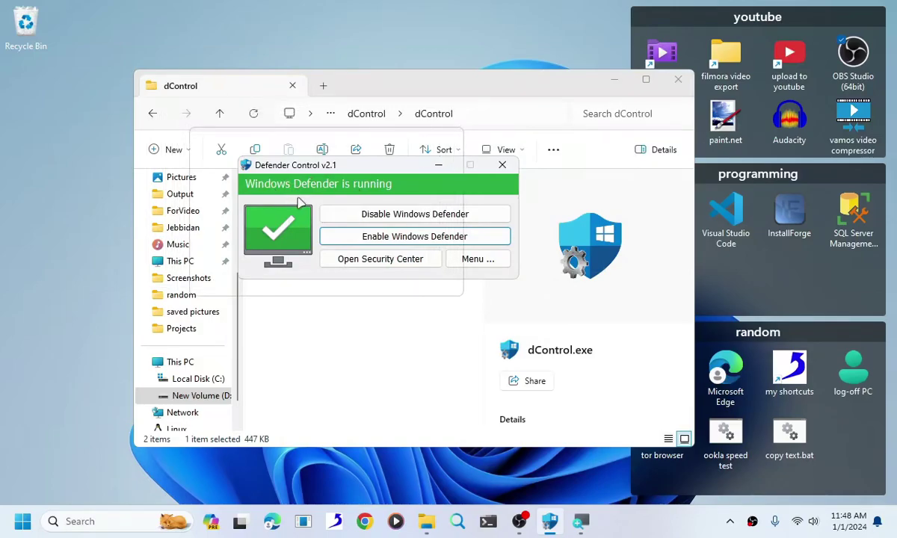
mouse_move(580, 521)
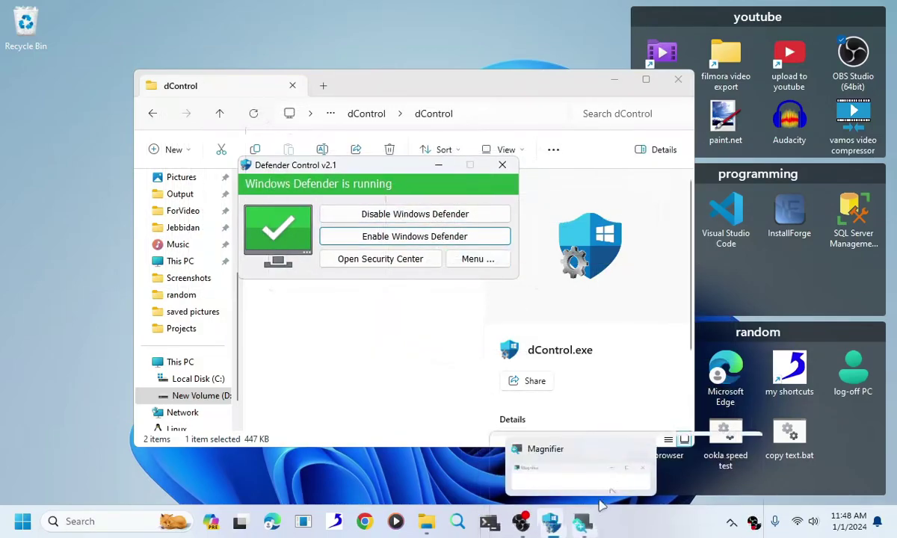
click(643, 451)
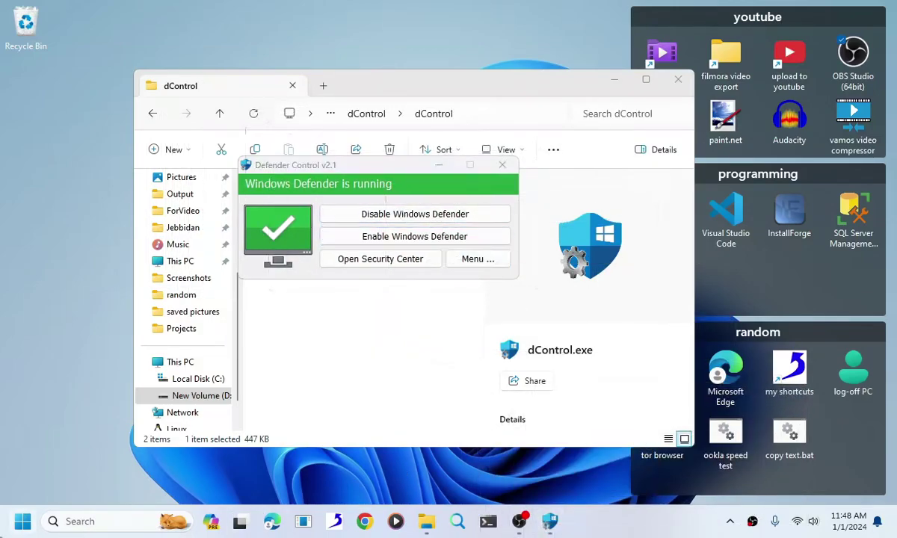
Step: Open the Virus & threat protection settings from the recent Windows searches and check the state of each protection option
key(super)
click(180, 64)
click(766, 443)
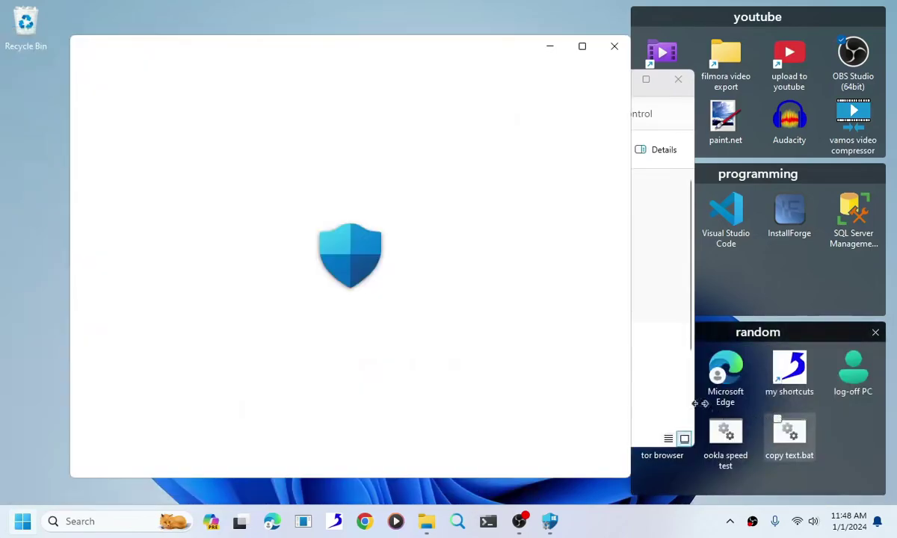
scroll(184, 352, down, 5)
click(186, 304)
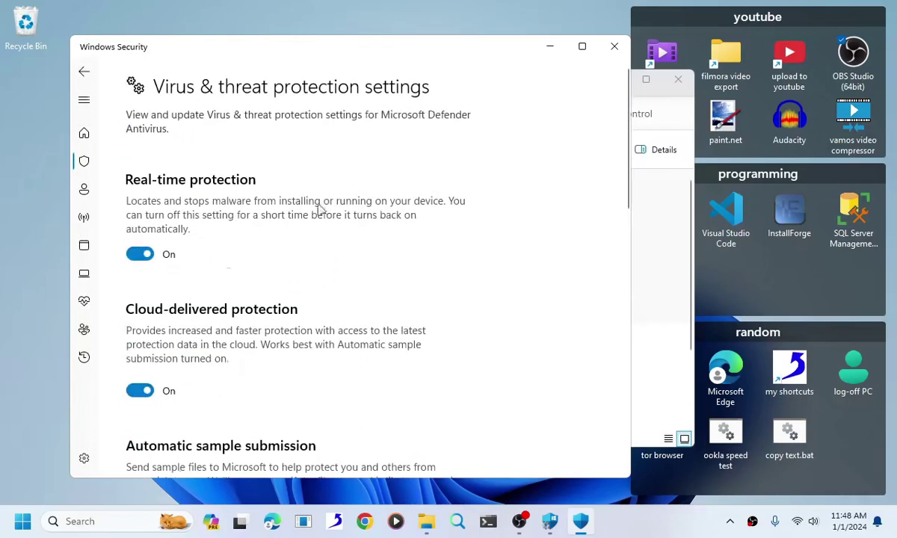
scroll(242, 253, down, 8)
scroll(247, 253, down, 3)
scroll(366, 200, down, 3)
Step: Close the Windows Security, Defender Control and dControl folder windows
click(613, 46)
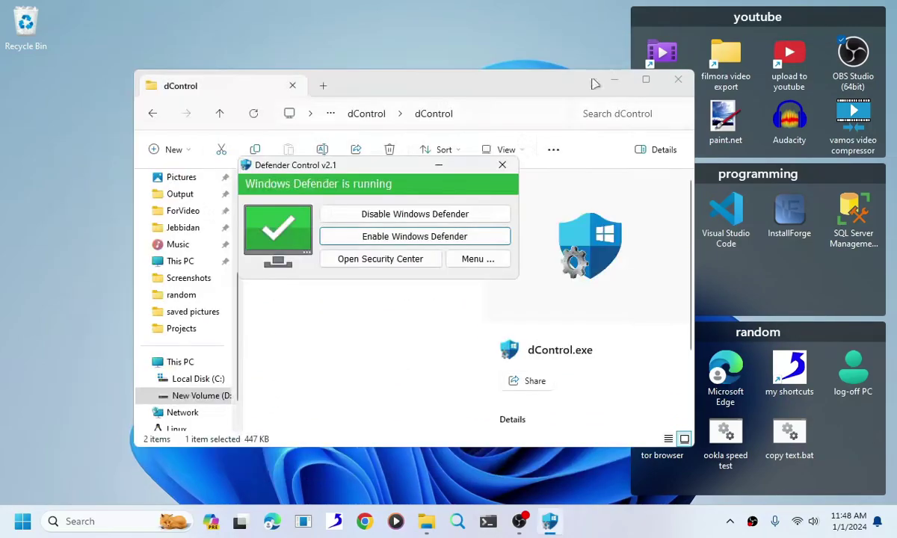
click(499, 169)
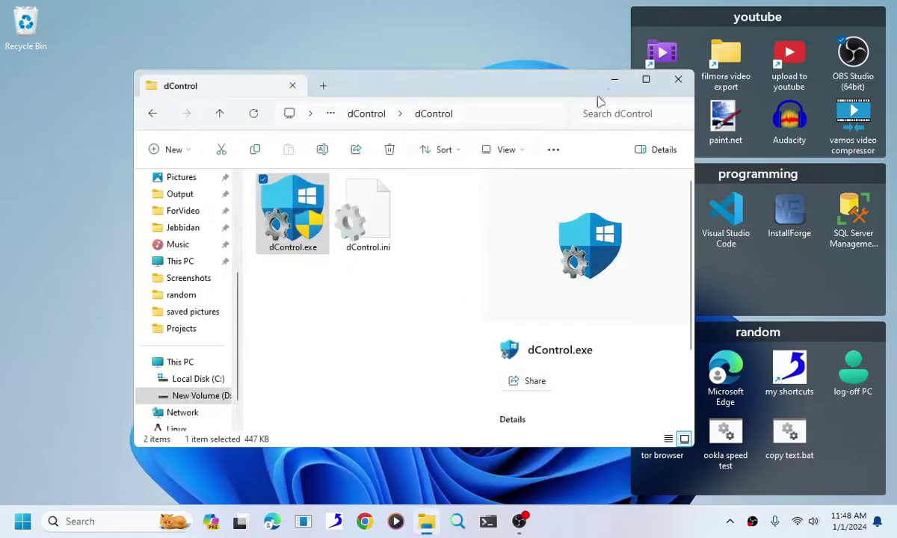
click(679, 79)
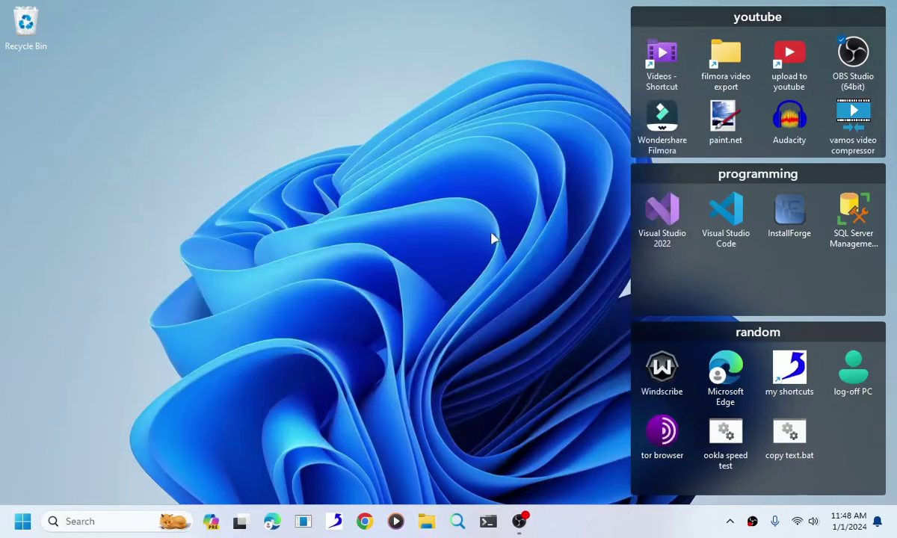